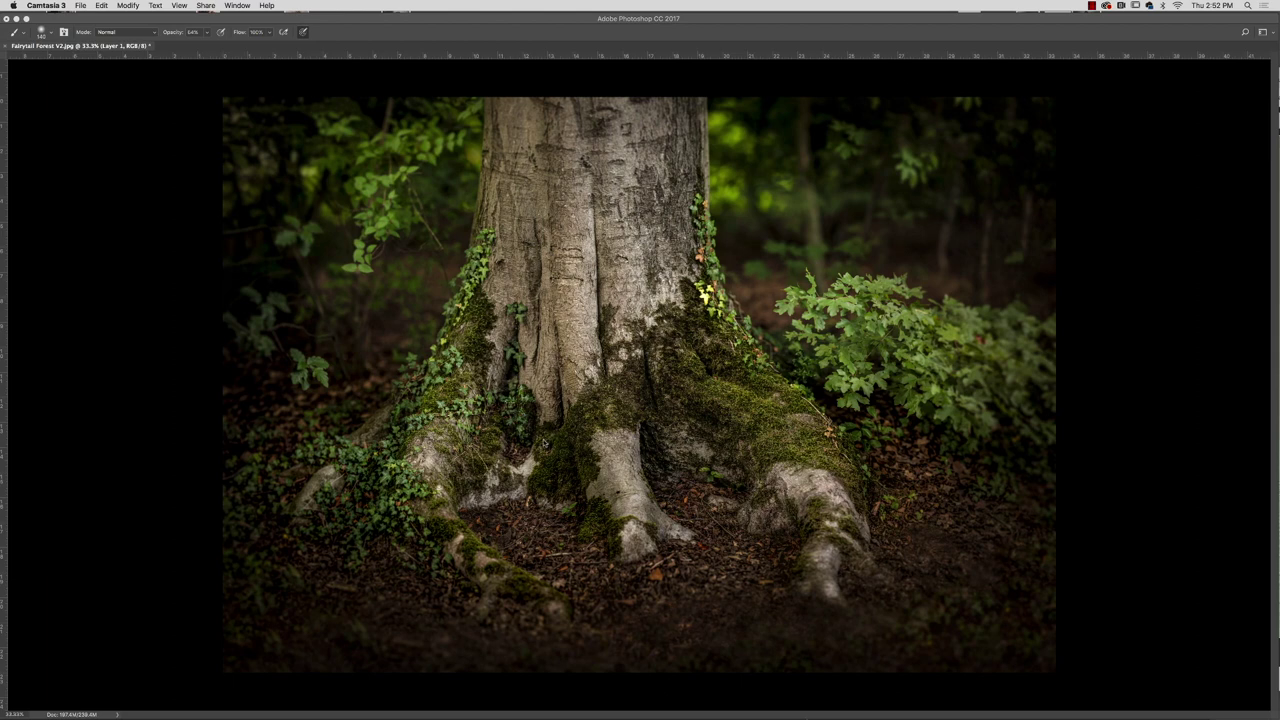
# Make Layer 1, the newborn photo on the green backdrop, visible over the forest background
pyautogui.click(900, 30)
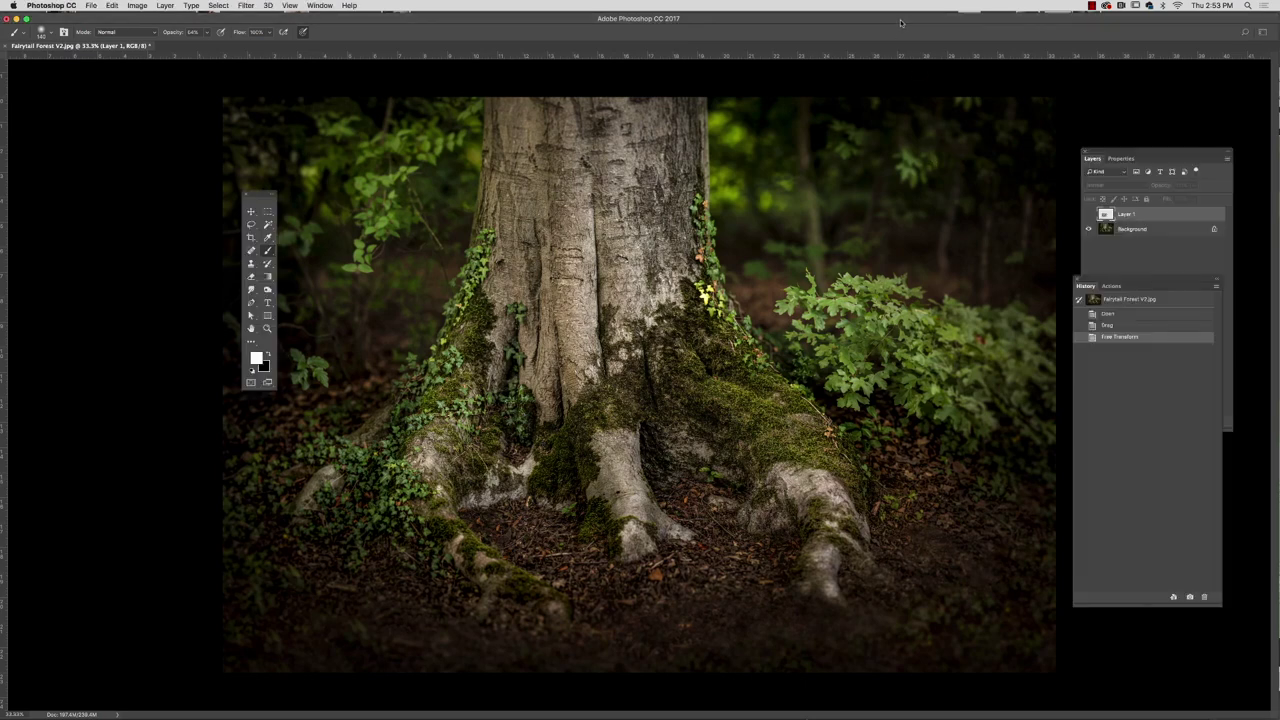
pyautogui.click(1088, 214)
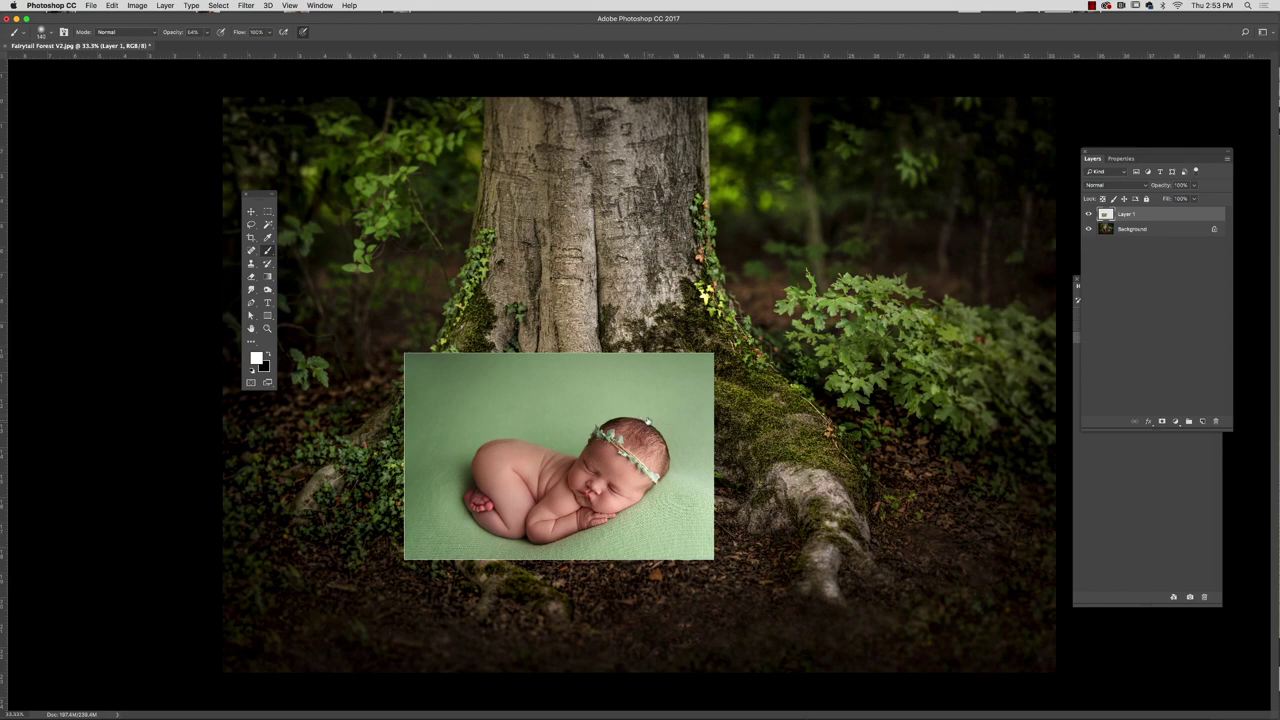
pyautogui.click(1089, 215)
pyautogui.click(1089, 215)
# Check the document's pixel dimensions and resolution in the Image Size settings without changing them
pyautogui.click(136, 6)
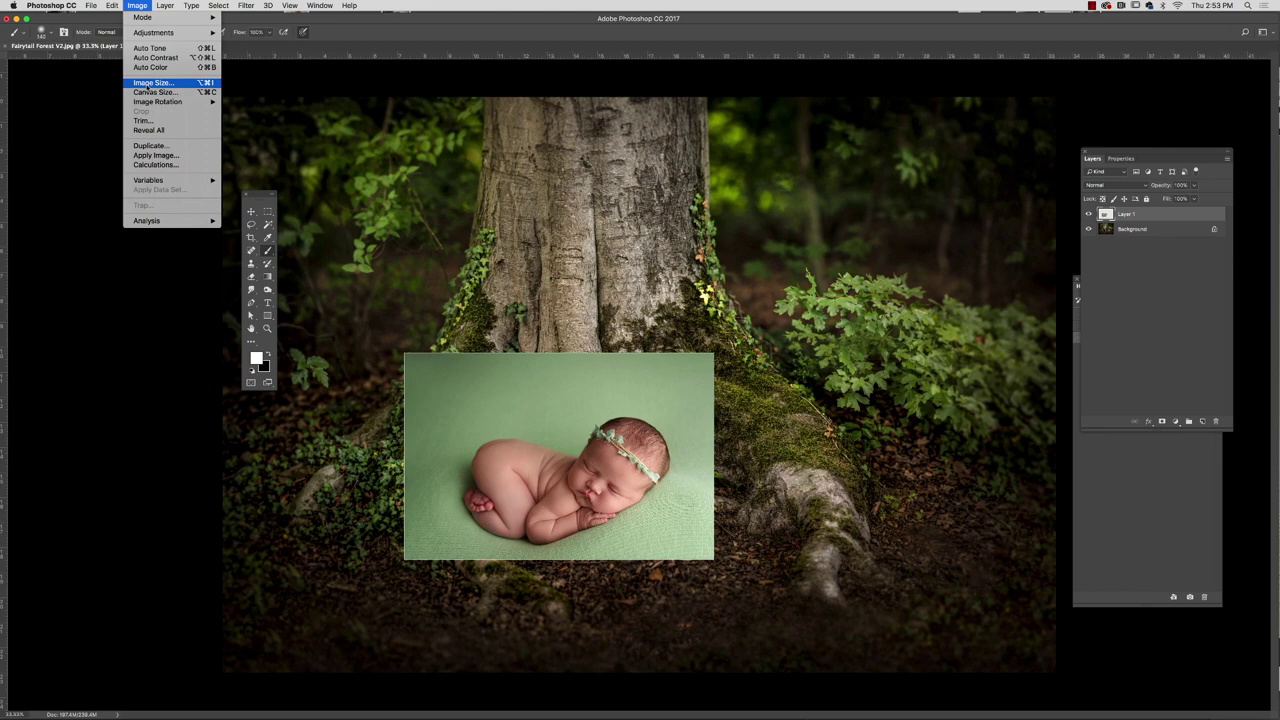
pyautogui.click(150, 83)
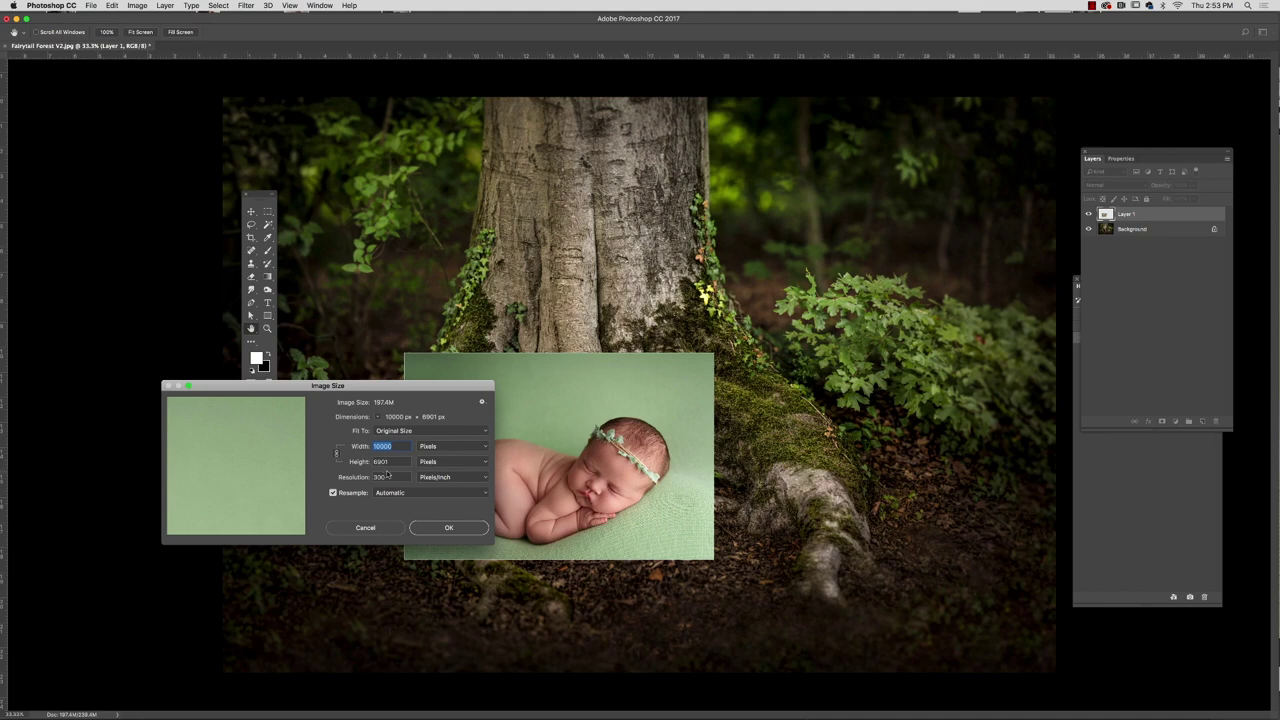
pyautogui.click(393, 531)
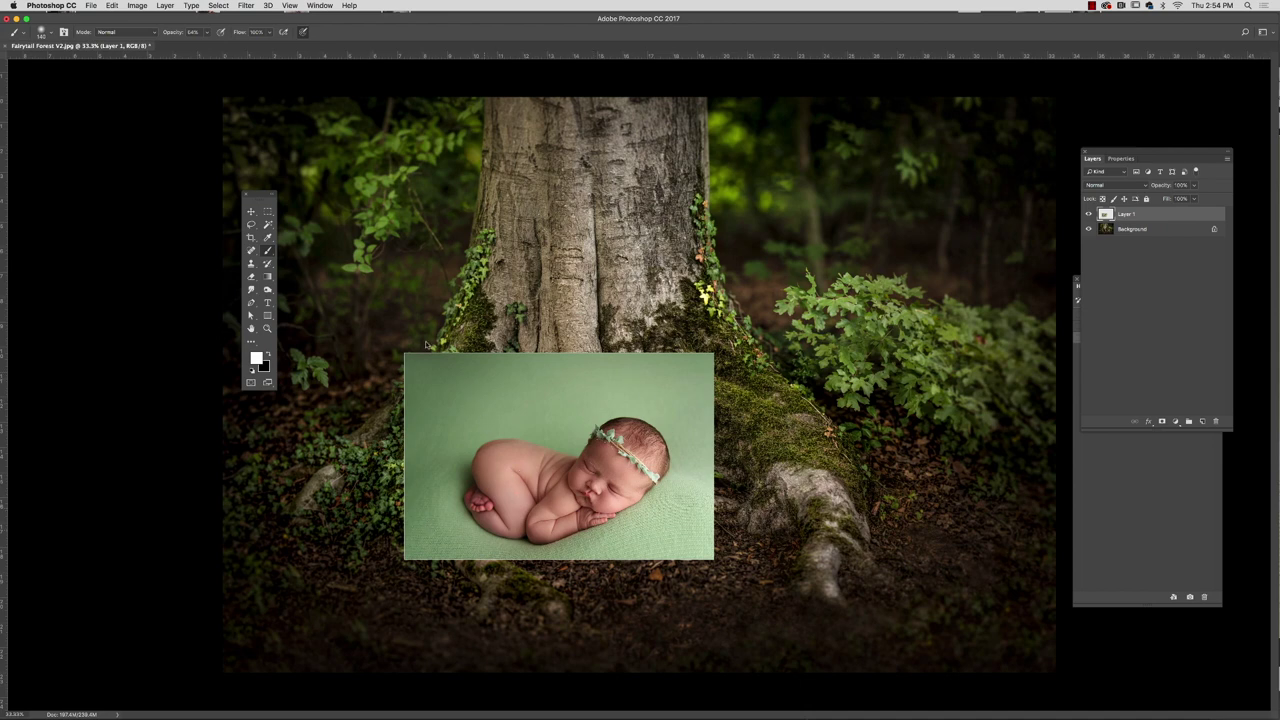
# Select the green backdrop around the baby with the Magic Wand, adding the remaining backdrop areas beneath the baby to the selection
pyautogui.click(268, 225)
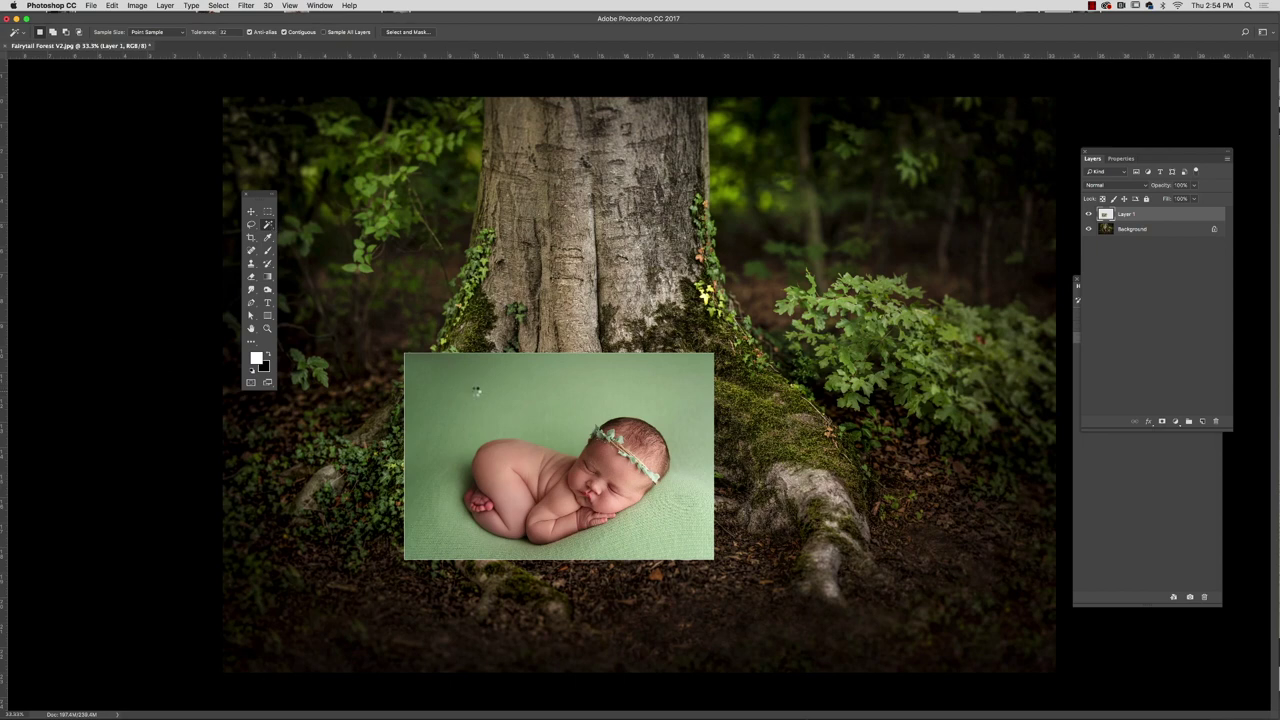
pyautogui.click(474, 390)
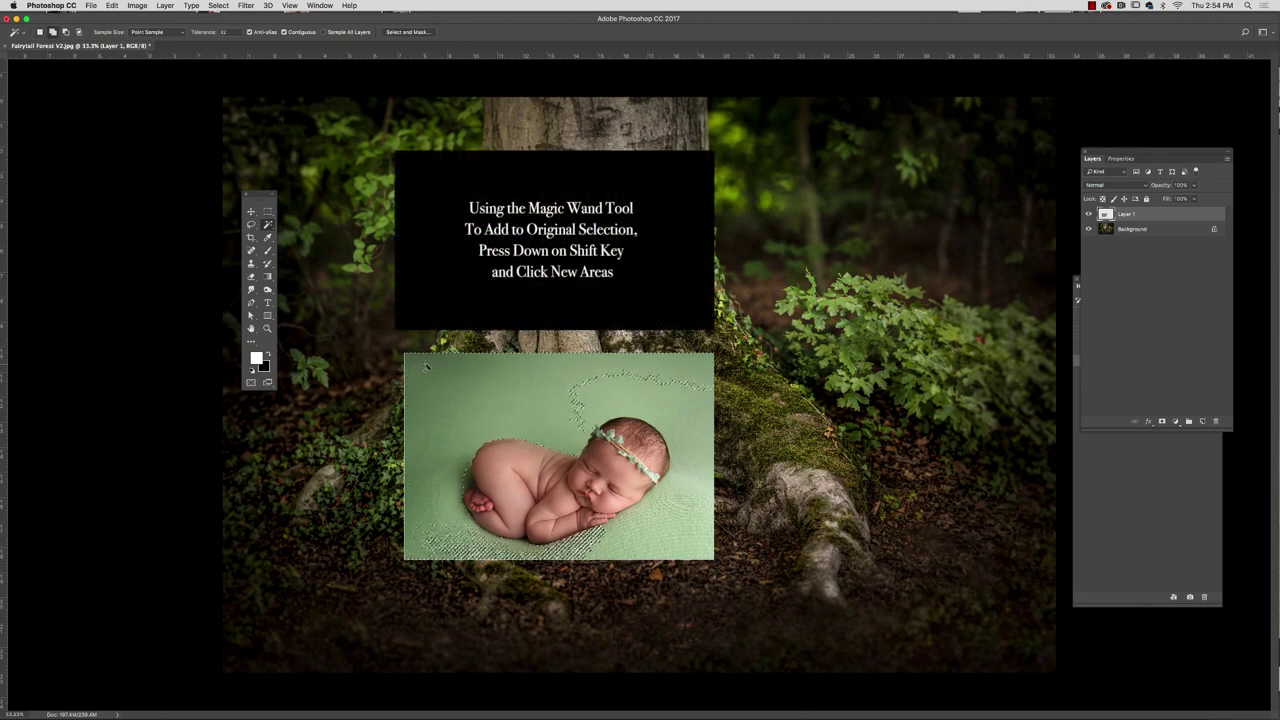
pyautogui.keyDown('shift'); pyautogui.click(587, 553); pyautogui.keyUp('shift')
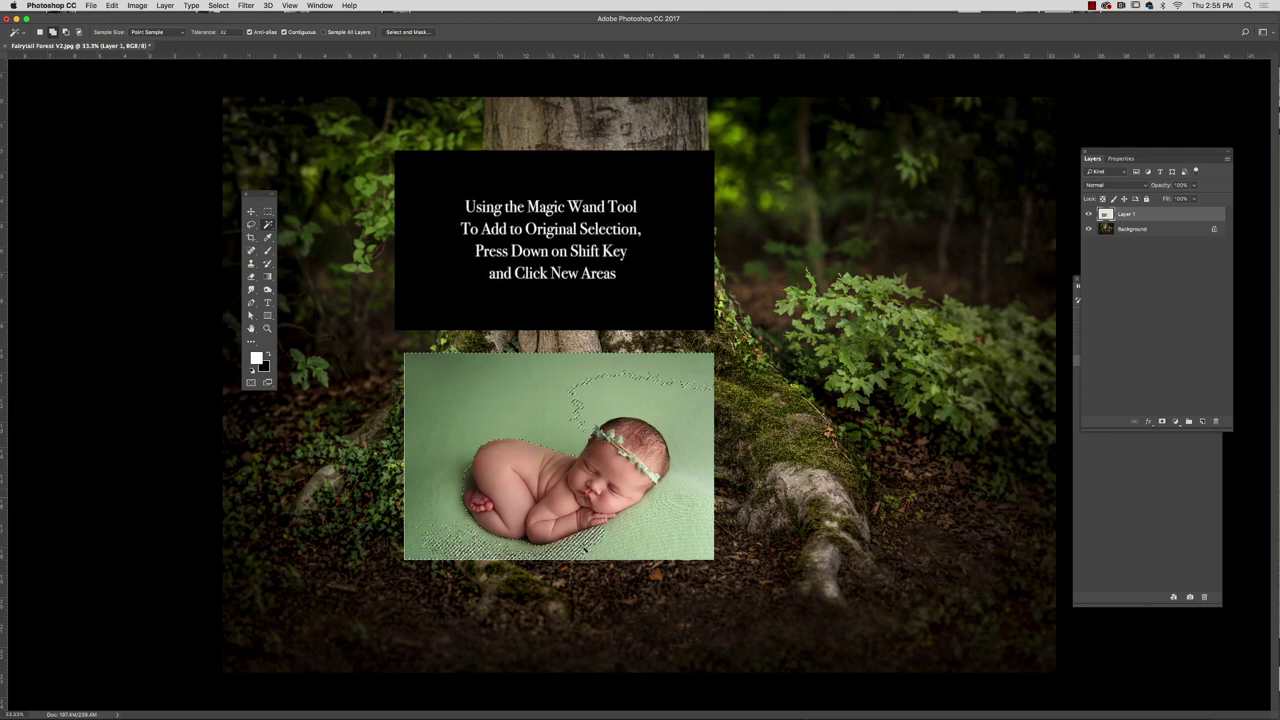
pyautogui.keyDown('shift'); pyautogui.click(686, 510); pyautogui.keyUp('shift')
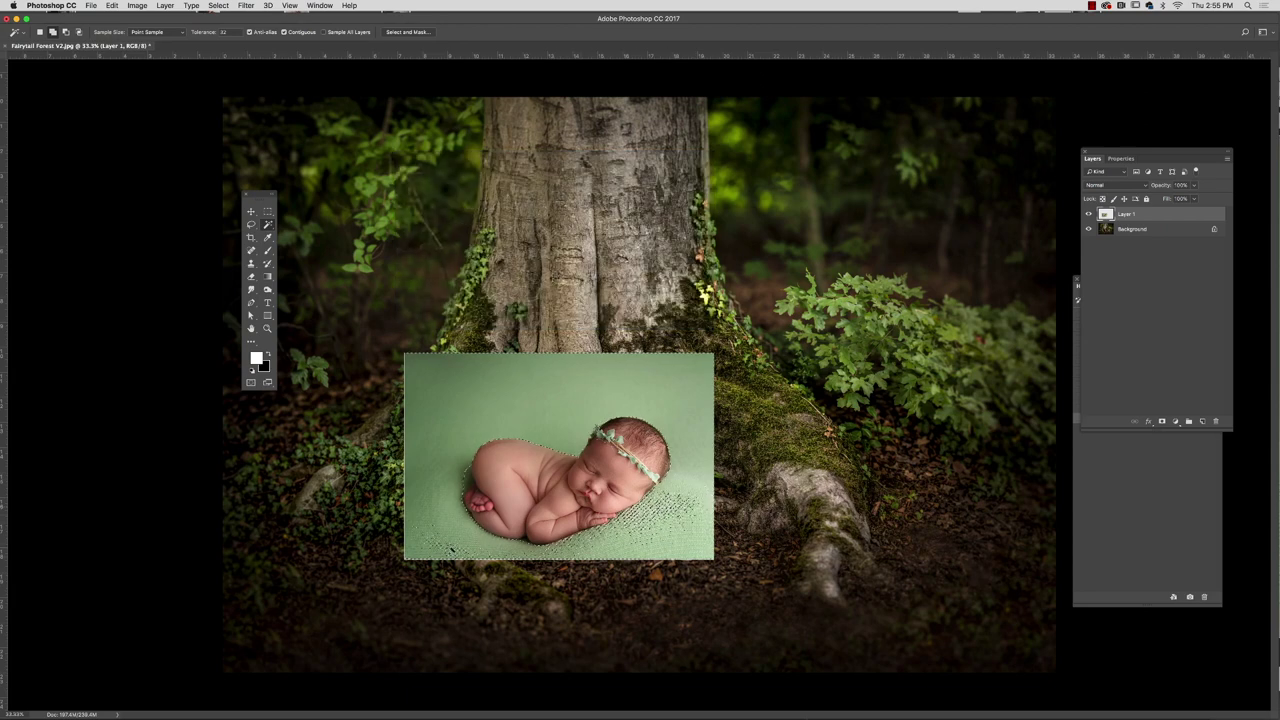
pyautogui.keyDown('shift'); pyautogui.click(434, 543); pyautogui.keyUp('shift')
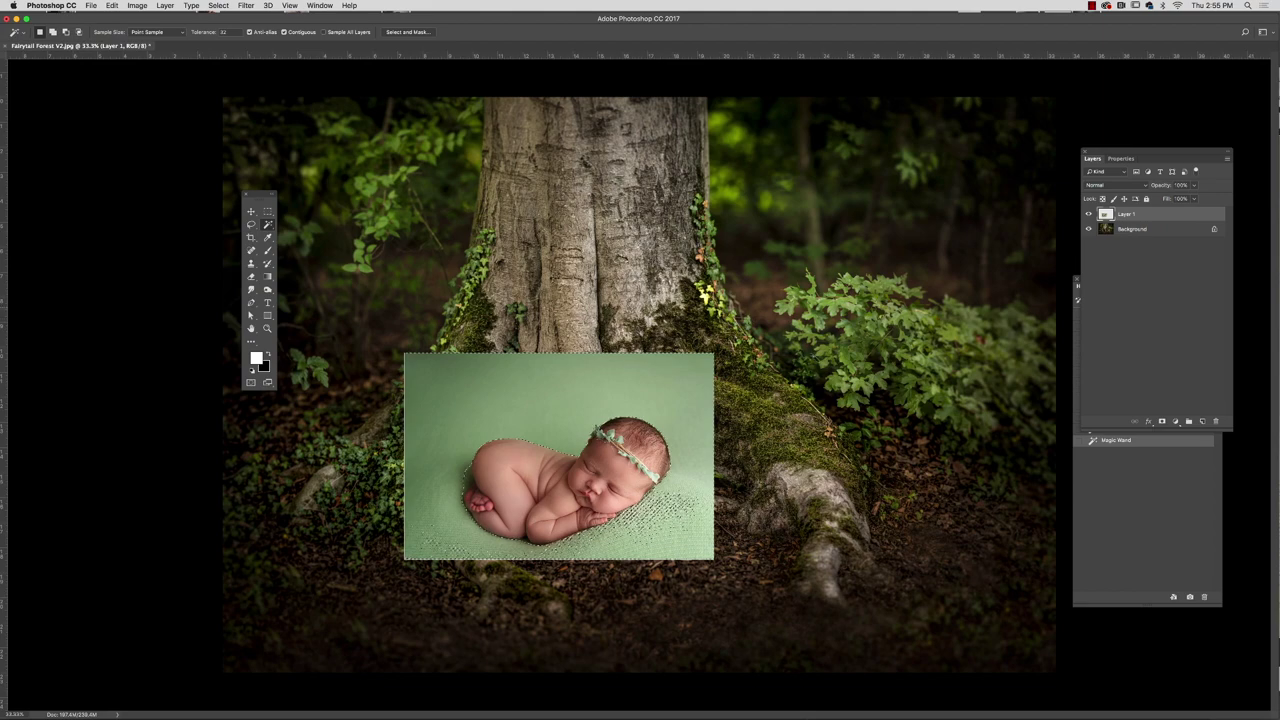
# Add a layer mask to Layer 1 that hides the selected green backdrop
pyautogui.click(267, 329)
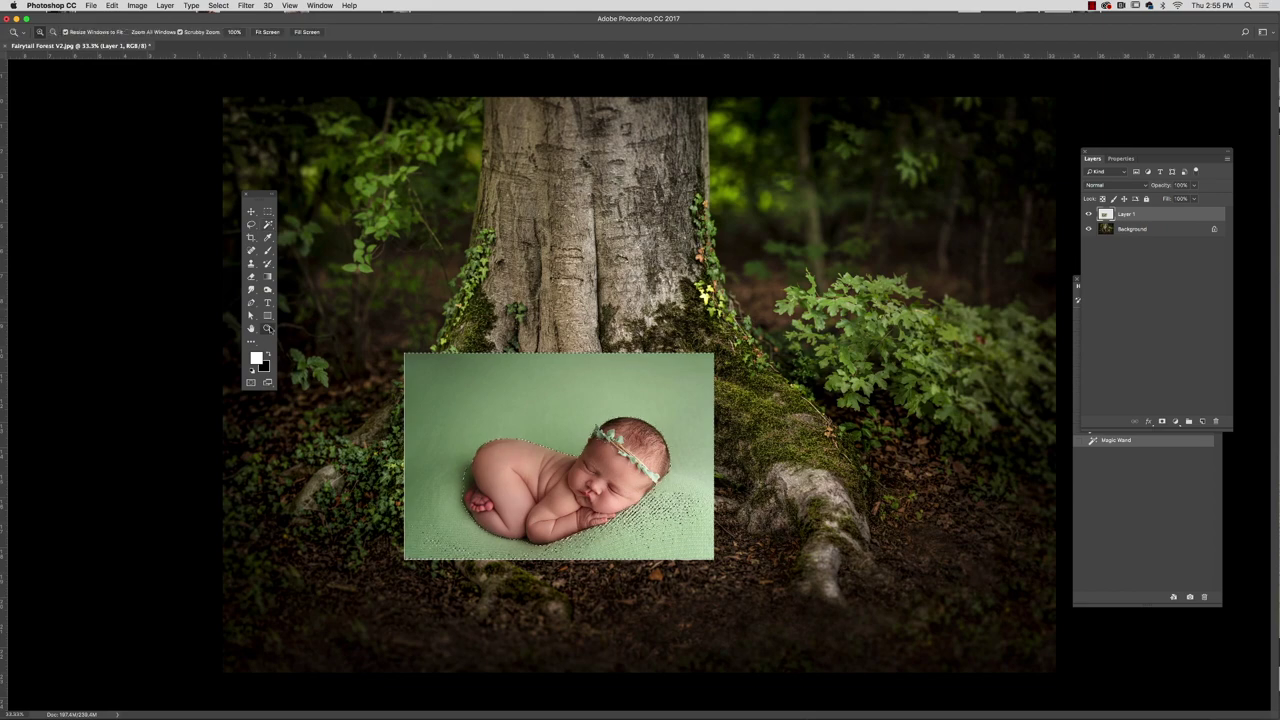
pyautogui.click(446, 444)
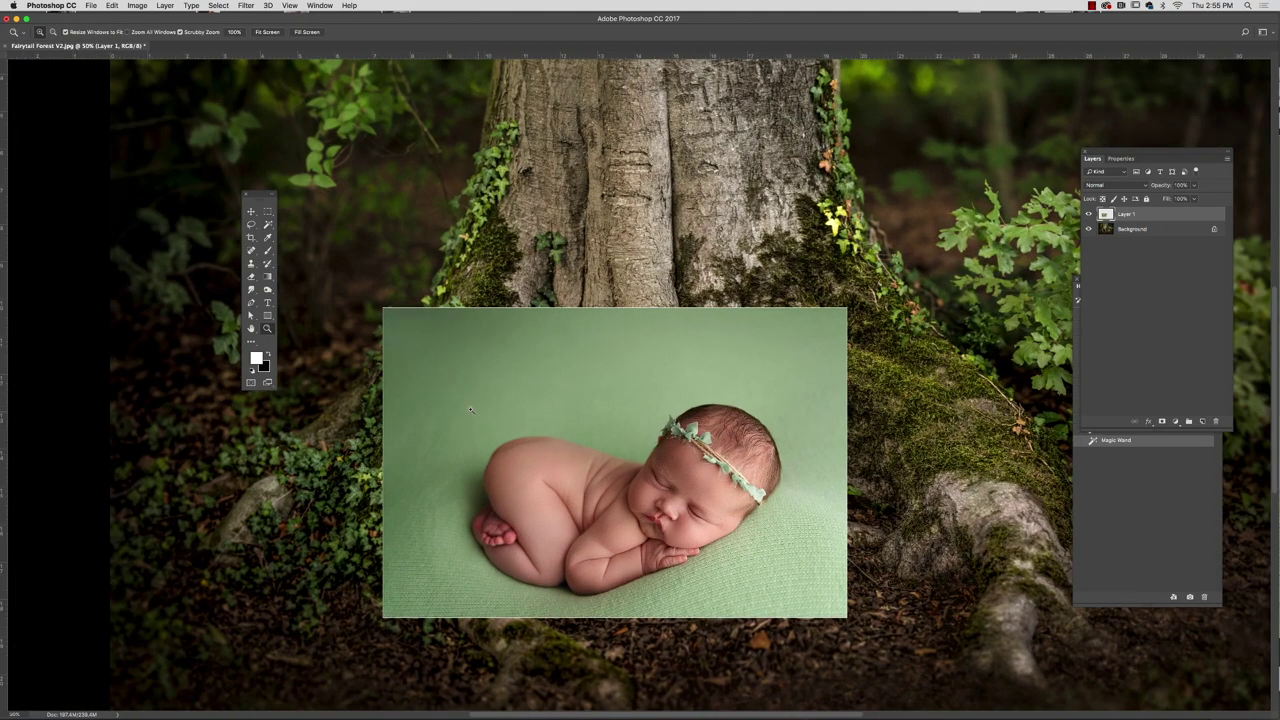
pyautogui.click(267, 224)
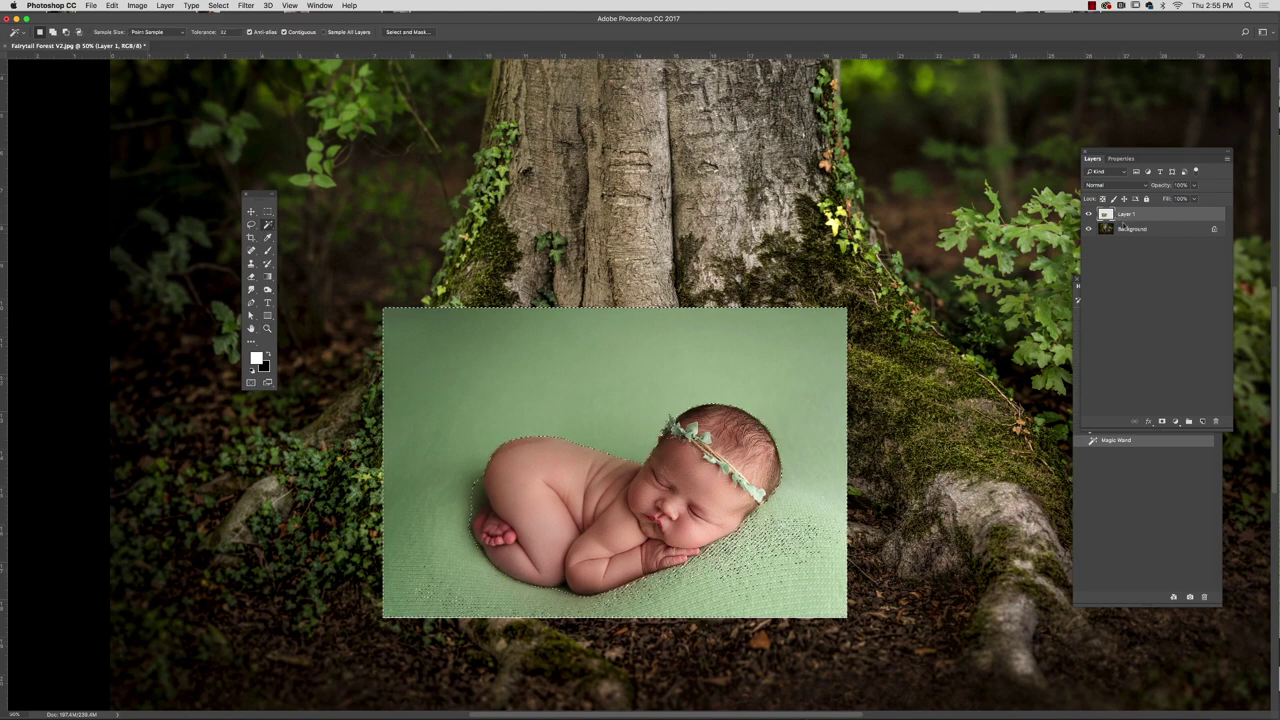
pyautogui.click(1162, 423)
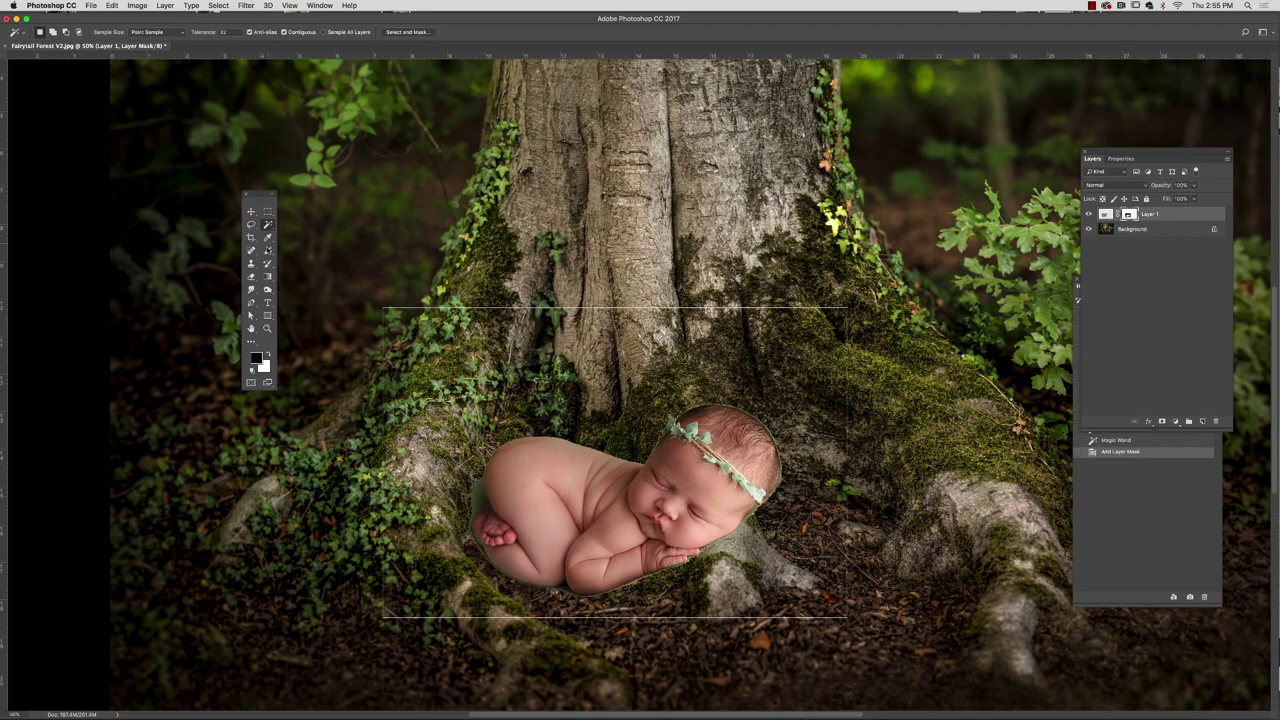
# Paint black on the layer mask at 100% opacity over the thin leftover lines along the photo's upper and lower edges
pyautogui.press('b')
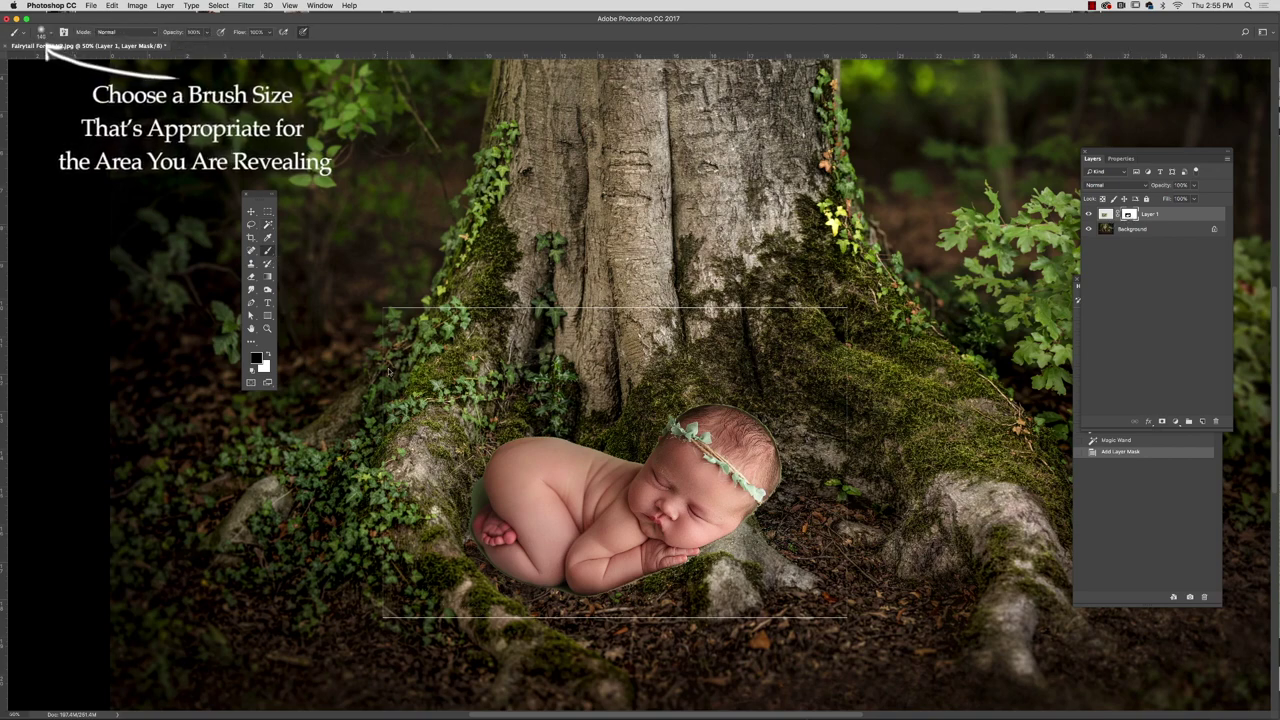
pyautogui.click(386, 309)
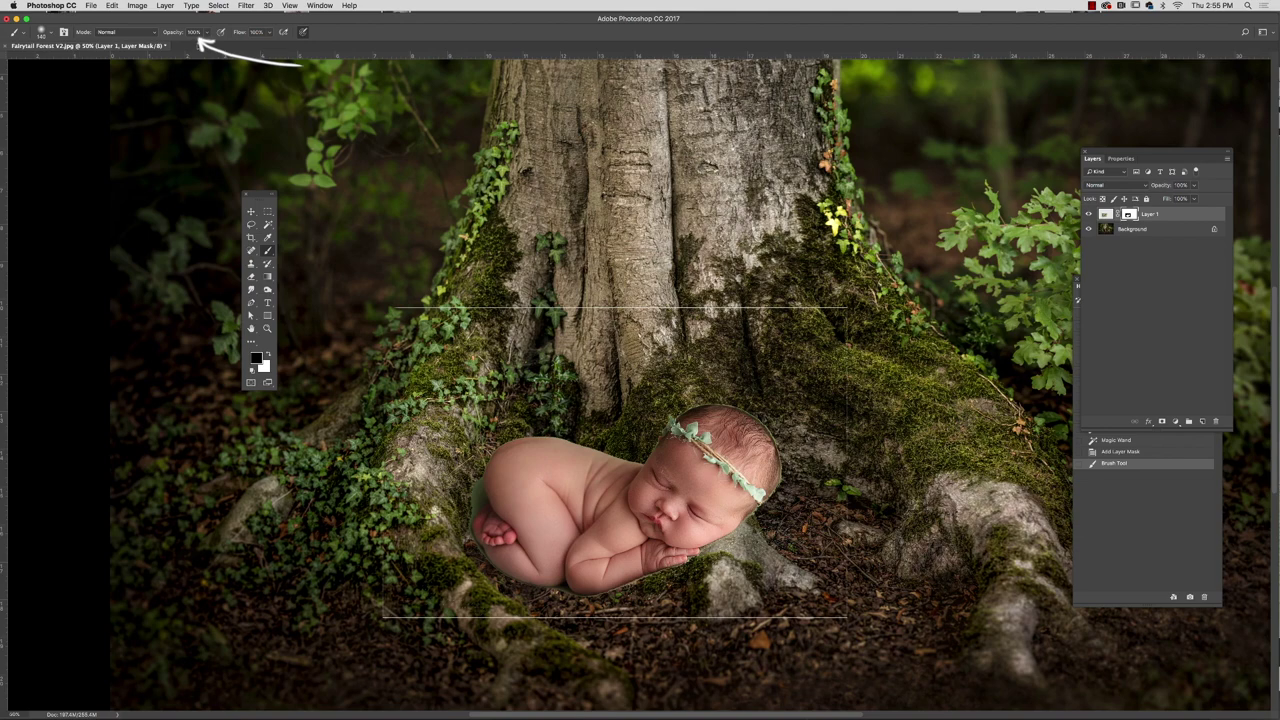
pyautogui.click(420, 617)
pyautogui.click(425, 620)
pyautogui.click(576, 612)
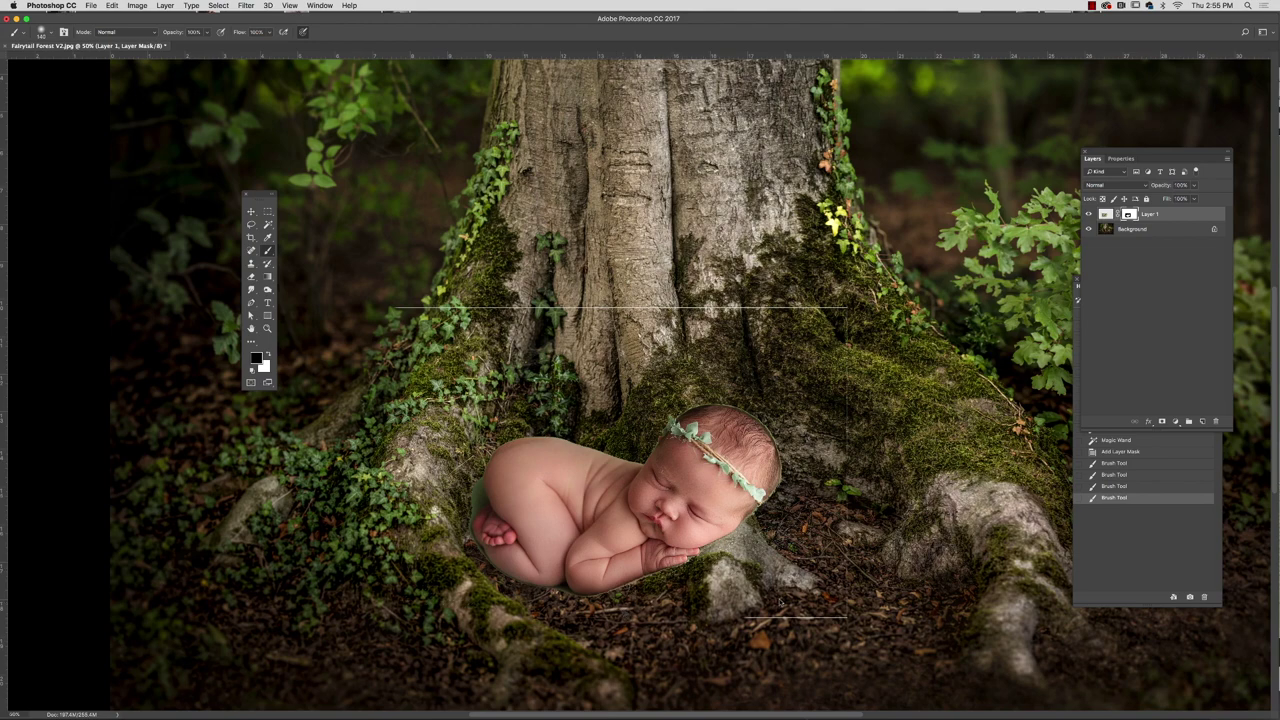
pyautogui.click(782, 604)
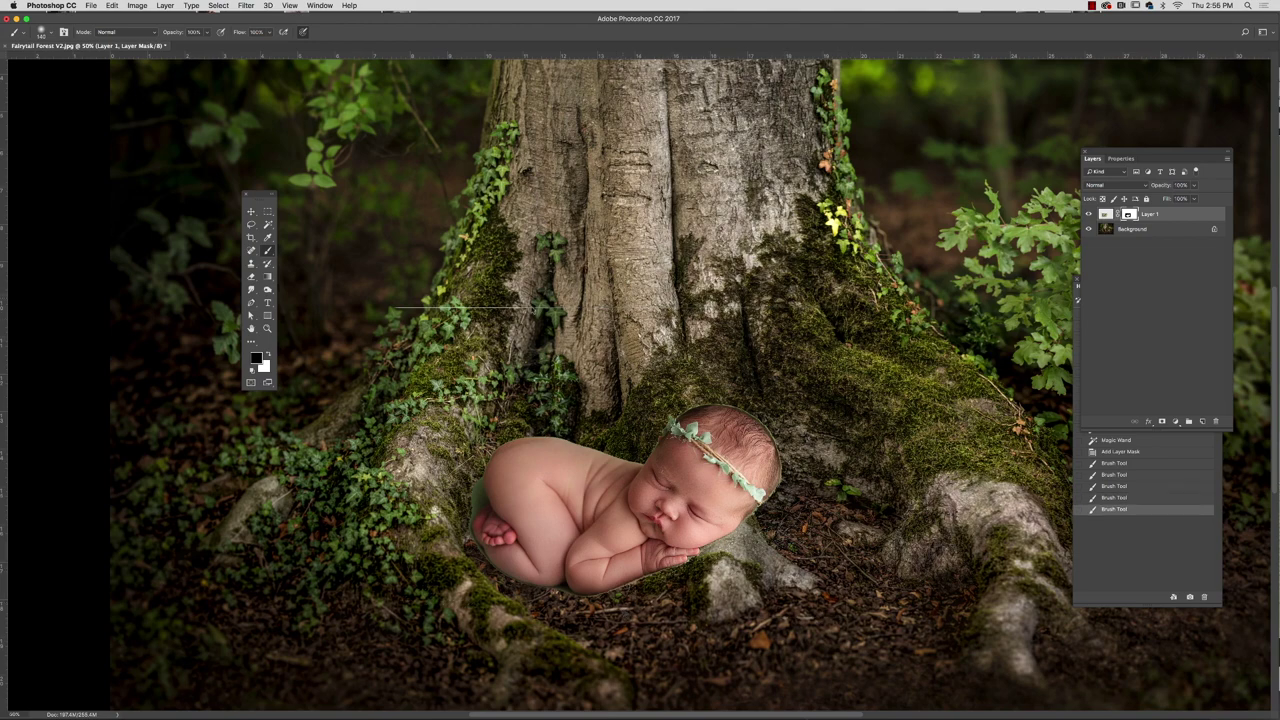
pyautogui.moveTo(538, 308); pyautogui.dragTo(398, 308)
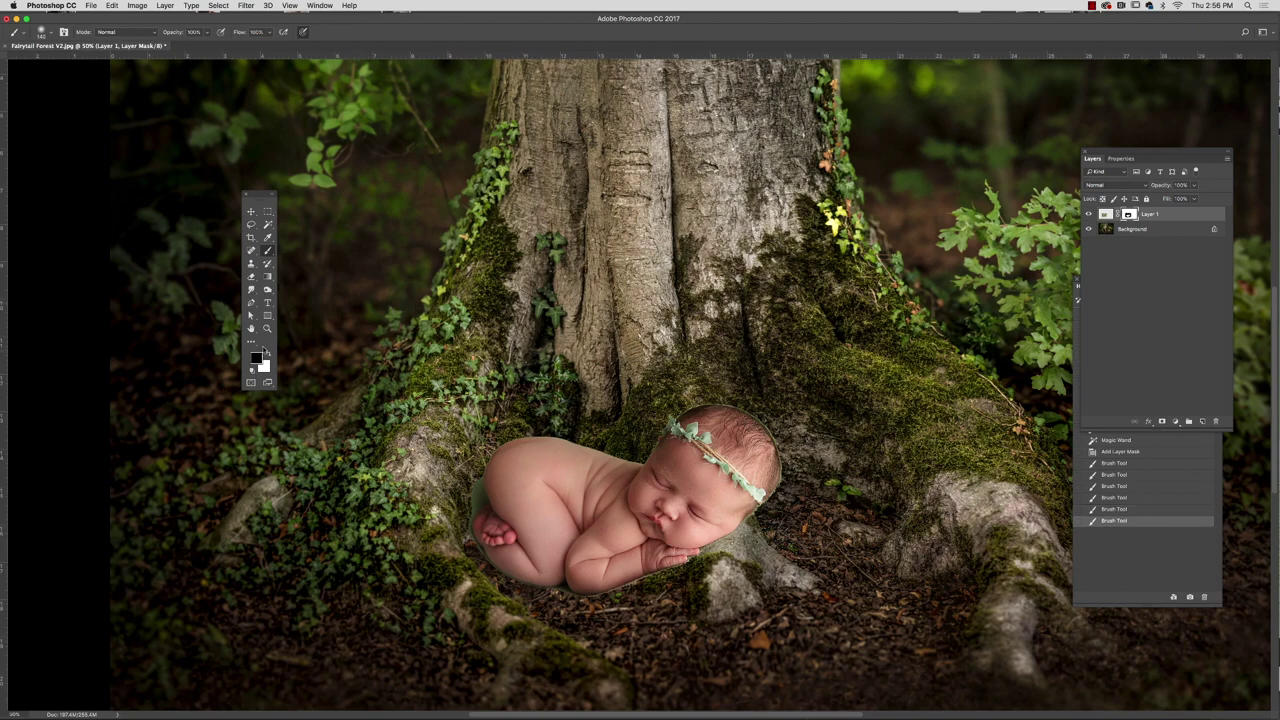
# Paint out the leftover green patch beside the baby's feet on the layer mask with a soft 54 px black brush
pyautogui.press('z')
pyautogui.click(580, 570)
pyautogui.click(572, 568)
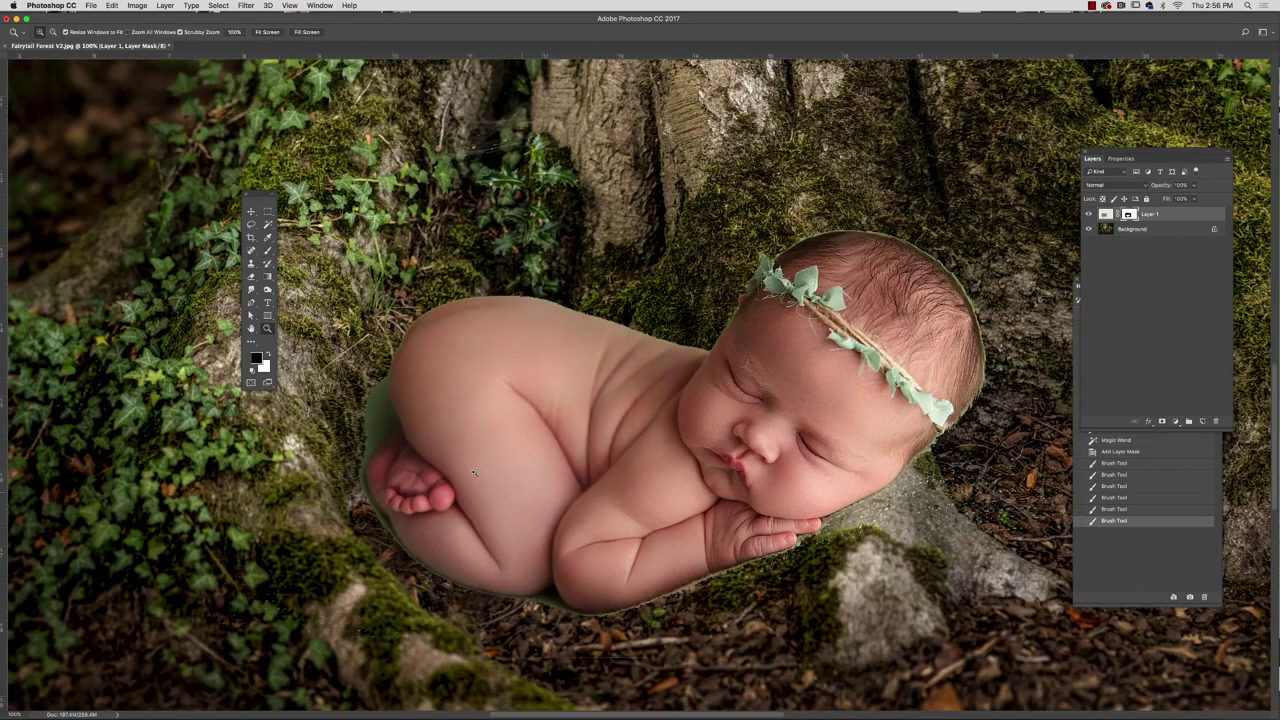
pyautogui.click(267, 225)
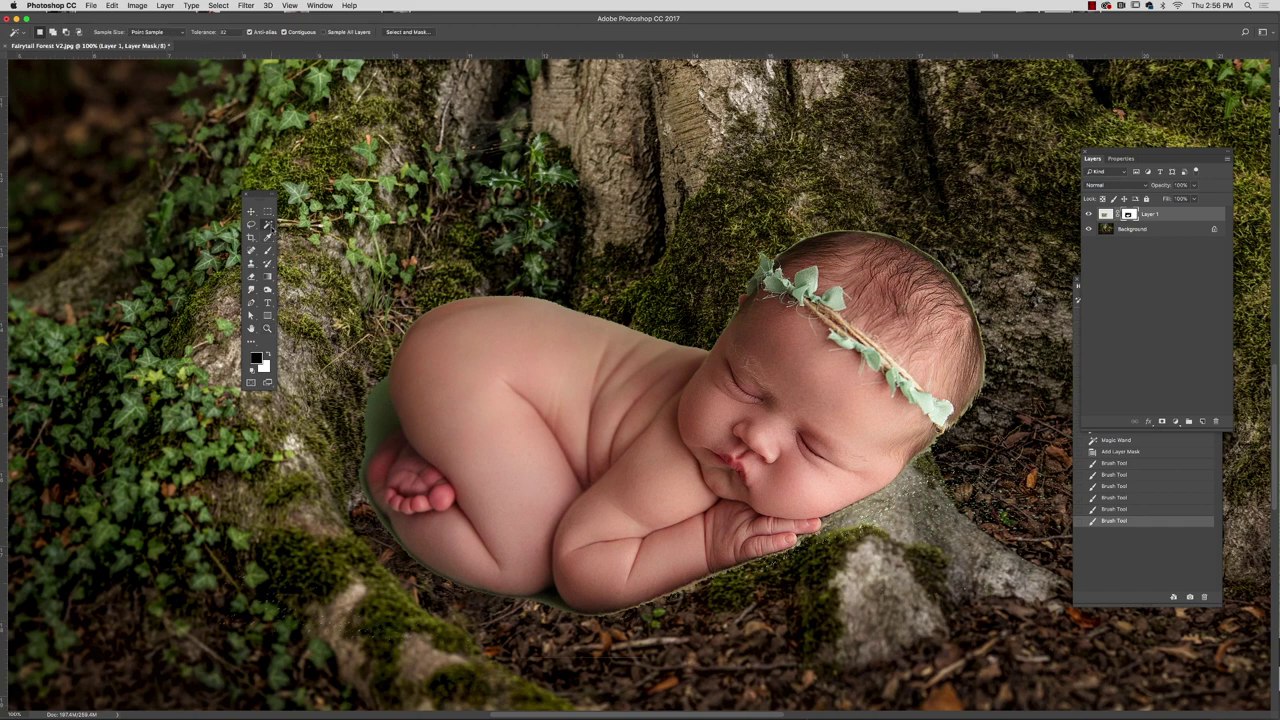
pyautogui.rightClick(268, 226)
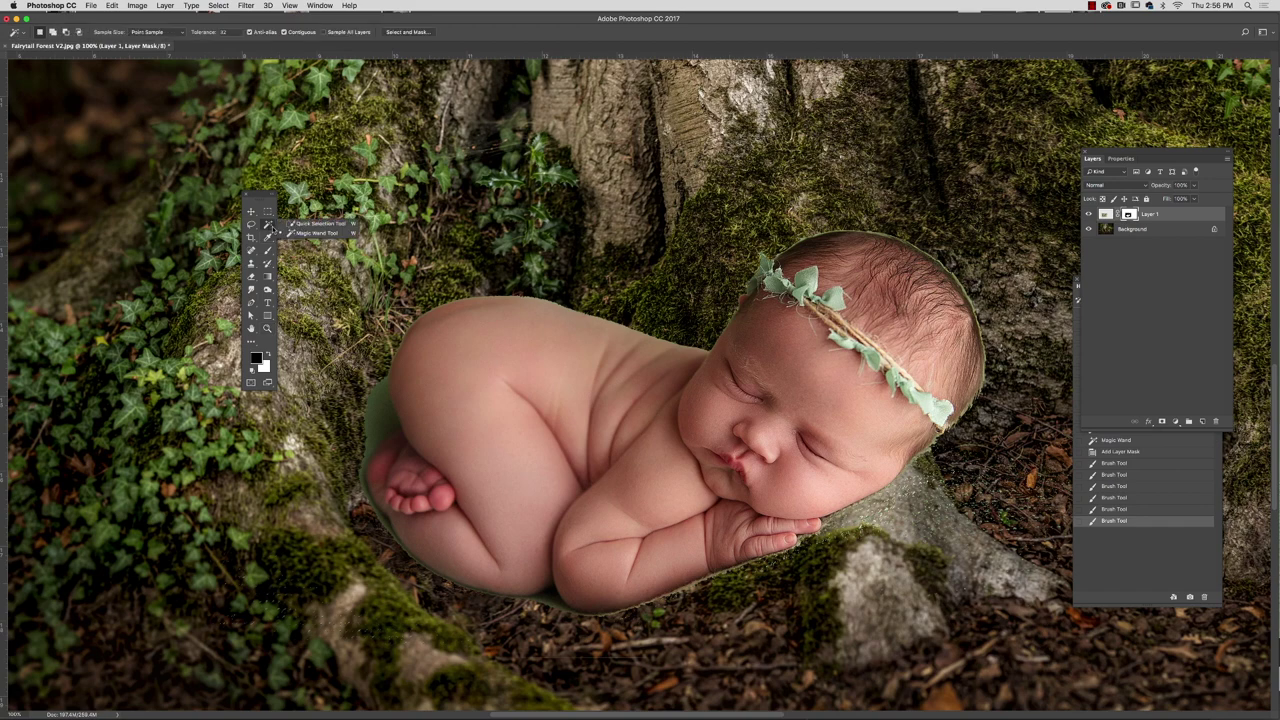
pyautogui.click(310, 233)
pyautogui.click(267, 250)
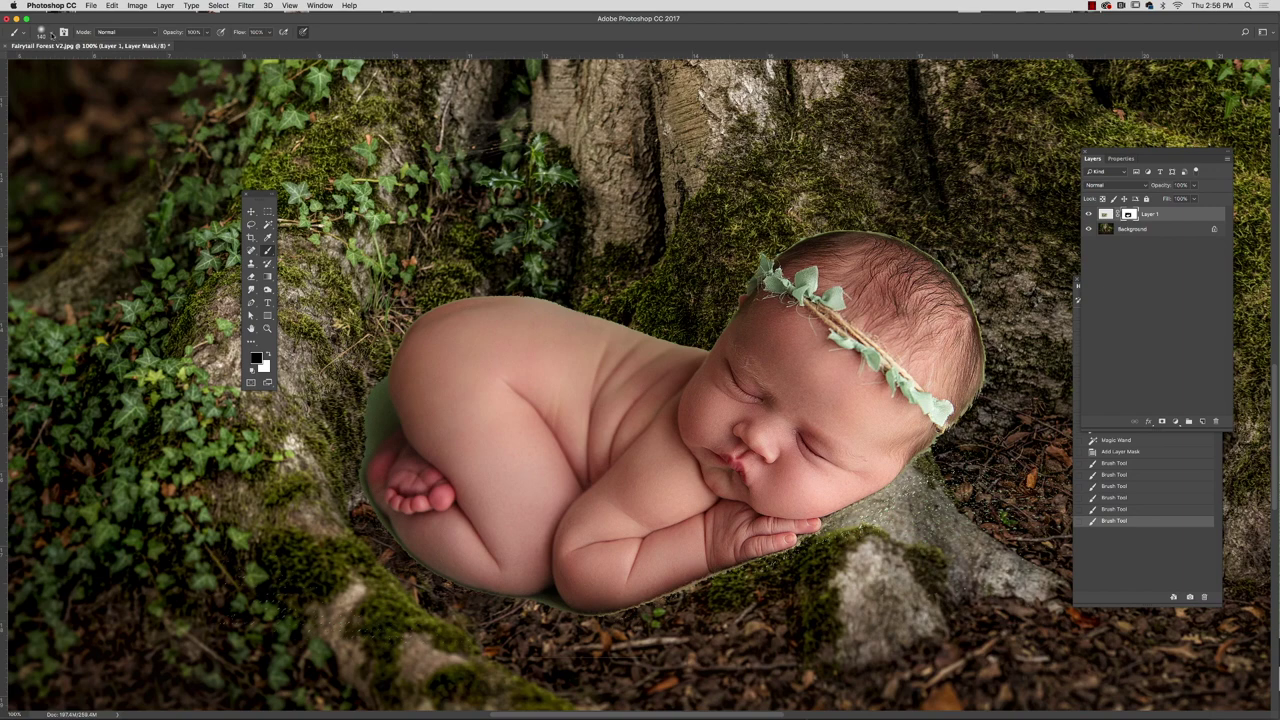
pyautogui.click(52, 35)
pyautogui.press('Return')
pyautogui.moveTo(383, 414)
pyautogui.mouseDown()
pyautogui.moveTo(365, 424)
pyautogui.moveTo(372, 440)
pyautogui.mouseUp()
pyautogui.click(375, 432)
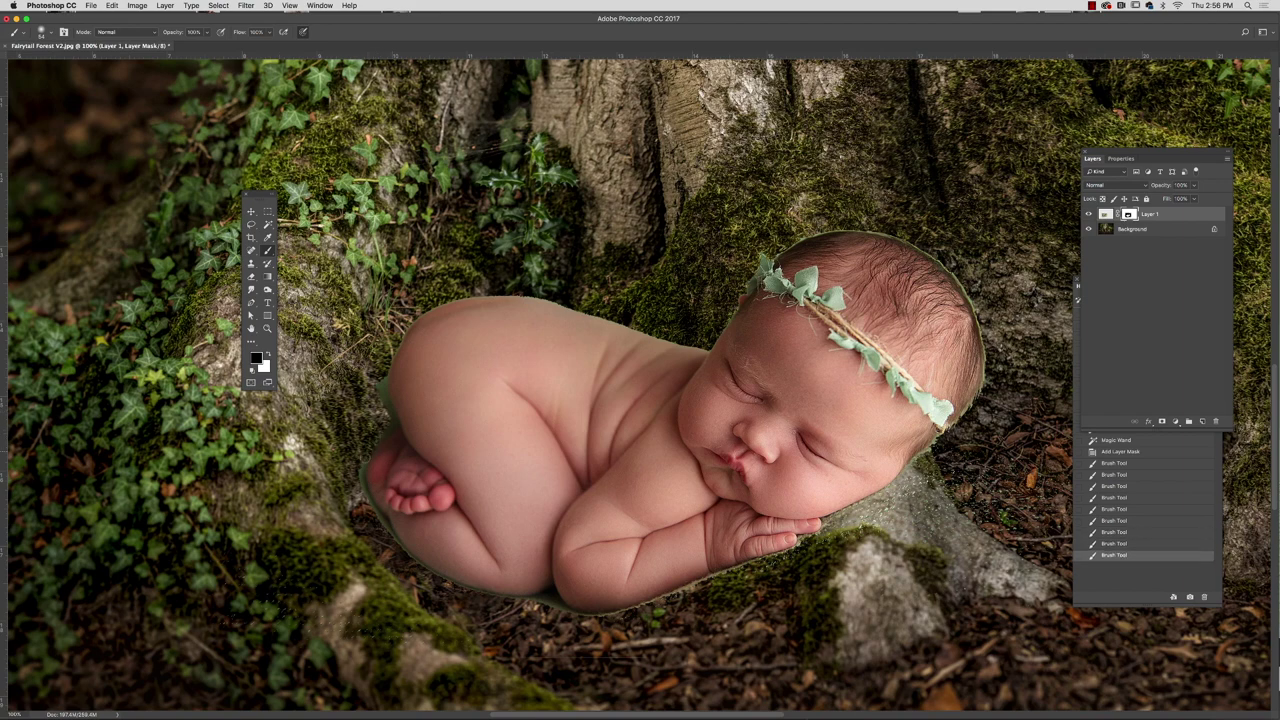
pyautogui.click(358, 474)
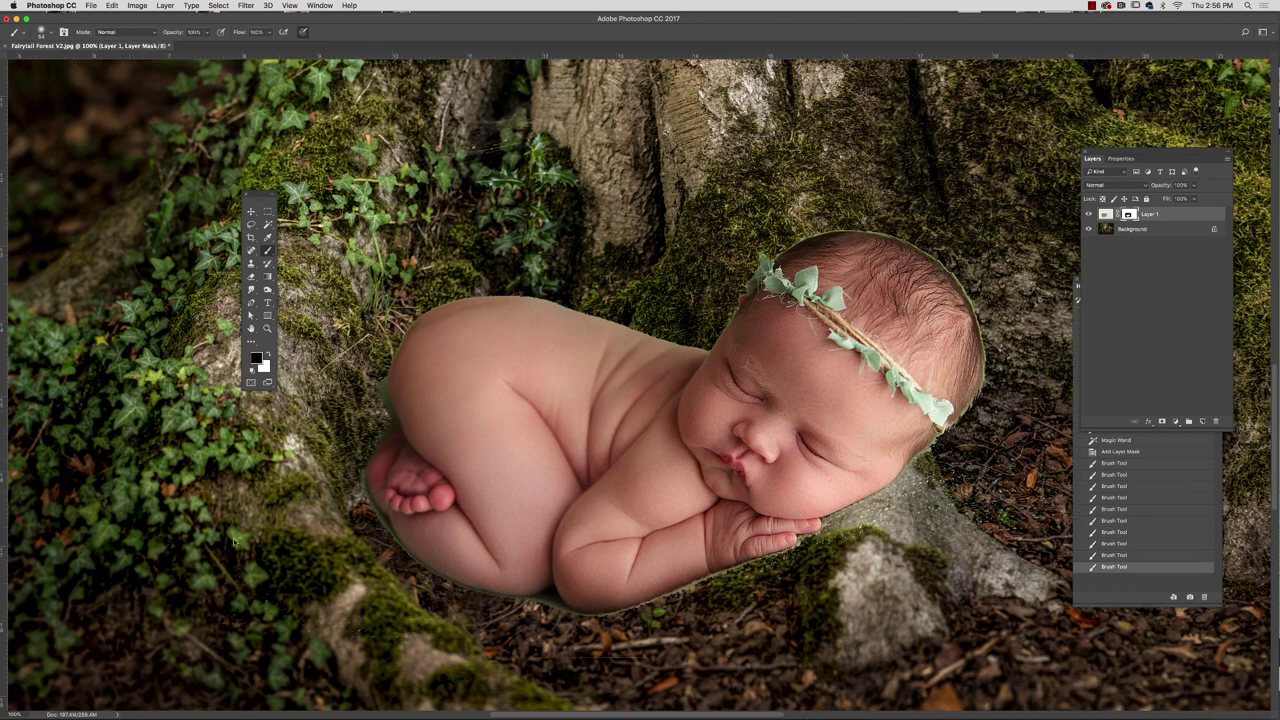
pyautogui.click(358, 474)
# Enlarge the soft brush and paint black on the mask over the ground area beside the baby's head
pyautogui.click(48, 34)
pyautogui.moveTo(90, 65); pyautogui.dragTo(102, 63)
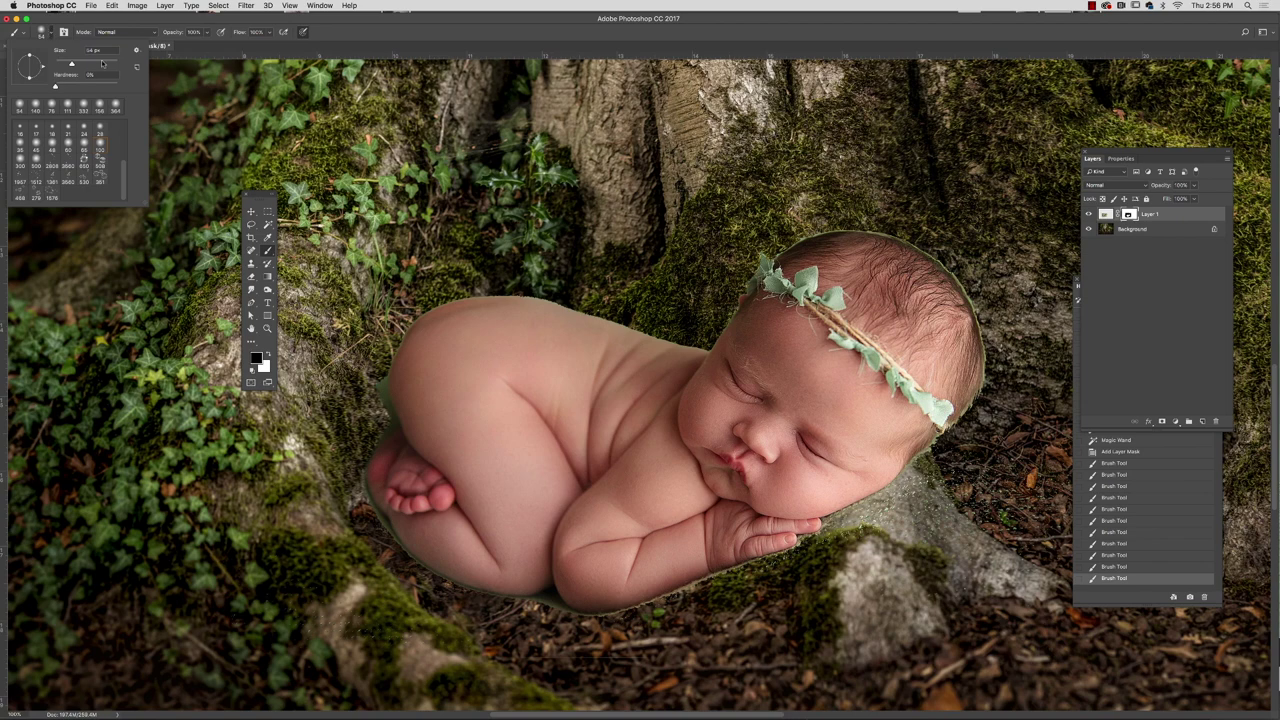
pyautogui.press('Return')
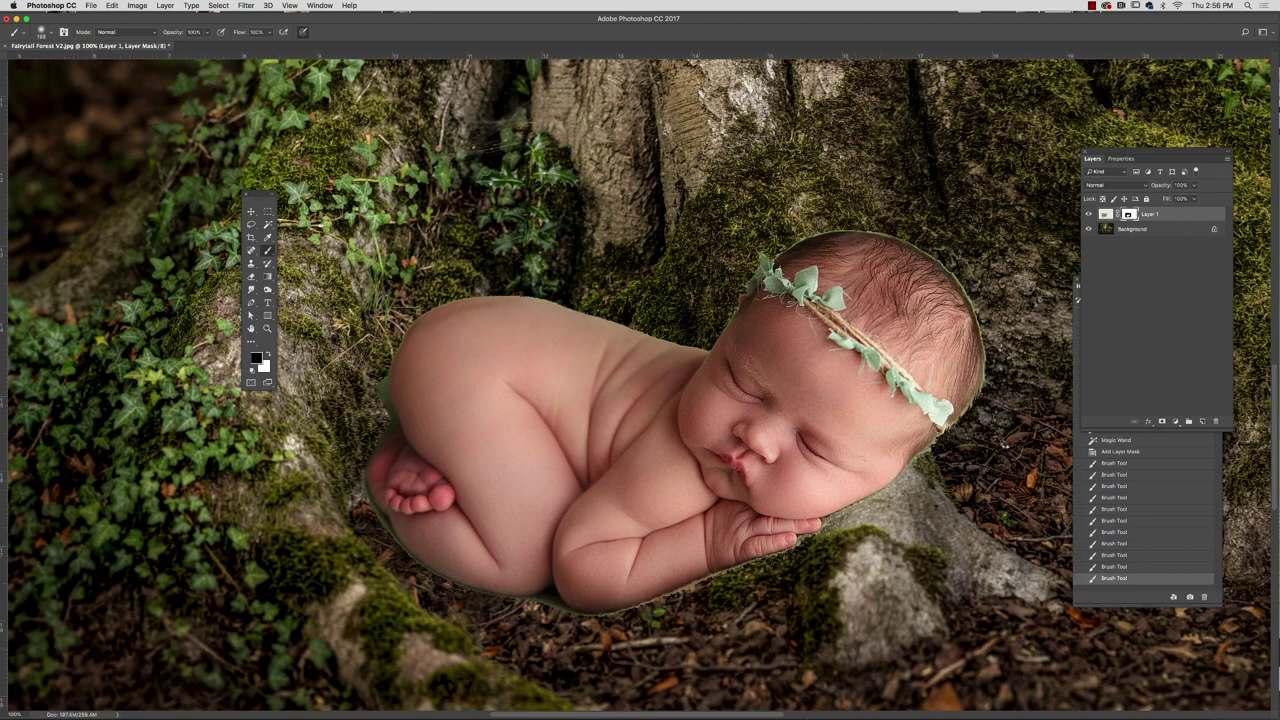
pyautogui.click(1002, 440)
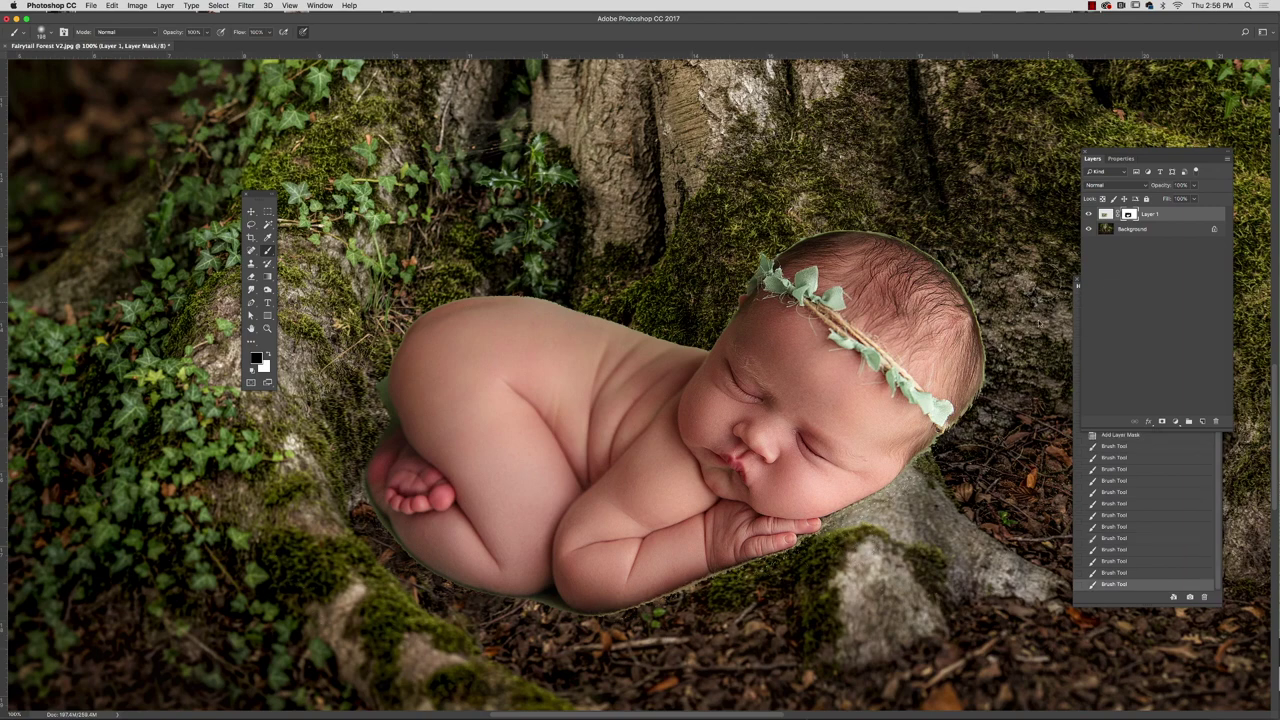
pyautogui.click(1054, 554)
# Reduce the brush size and mask out the green fringe along the baby's lower hip and around the feet
pyautogui.click(52, 32)
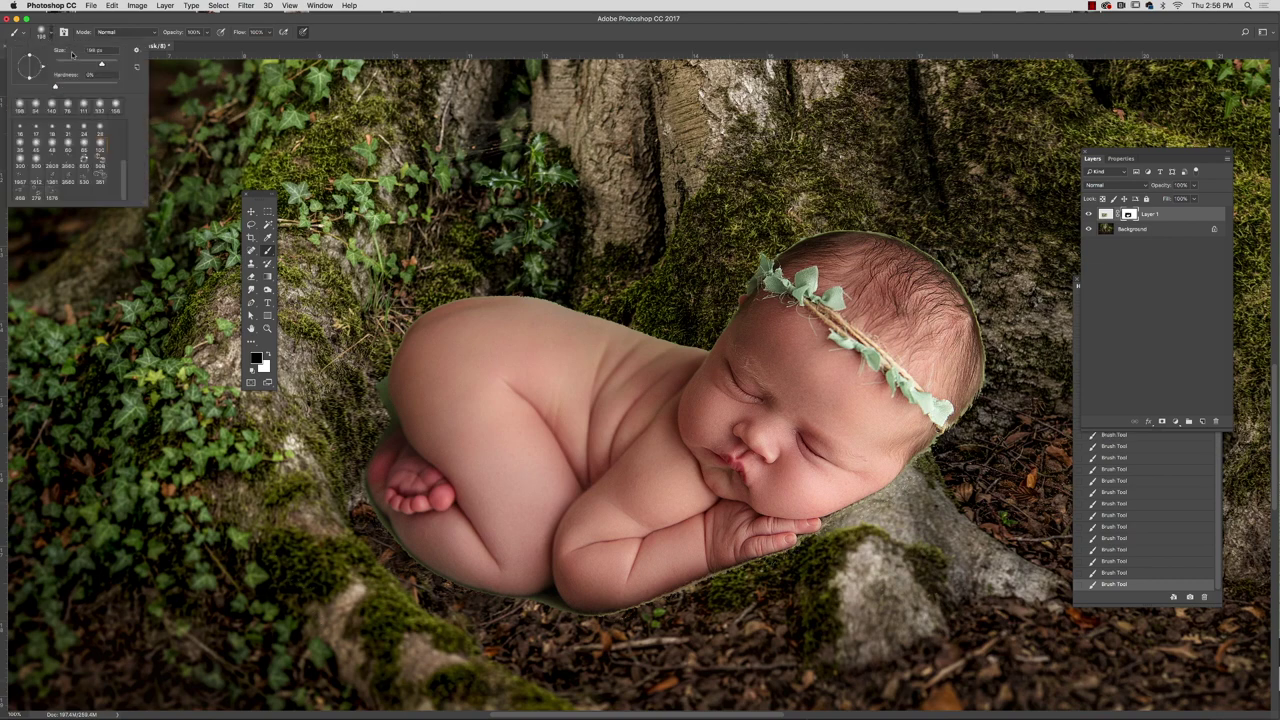
pyautogui.click(85, 65)
pyautogui.click(290, 6)
pyautogui.click(320, 81)
pyautogui.moveTo(114, 360)
pyautogui.mouseDown()
pyautogui.moveTo(119, 416)
pyautogui.moveTo(143, 463)
pyautogui.moveTo(119, 384)
pyautogui.moveTo(124, 341)
pyautogui.moveTo(141, 462)
pyautogui.moveTo(80, 538)
pyautogui.mouseUp()
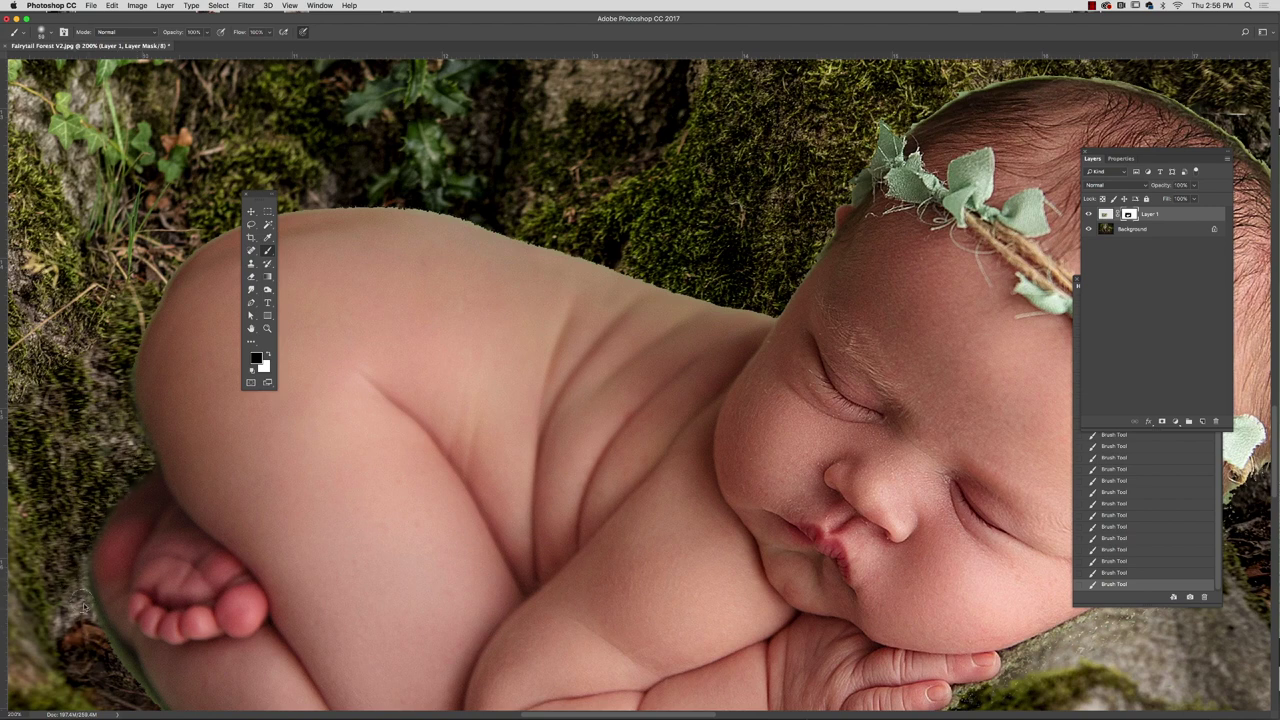
pyautogui.moveTo(84, 606)
pyautogui.mouseDown()
pyautogui.moveTo(72, 556)
pyautogui.moveTo(111, 660)
pyautogui.moveTo(148, 704)
pyautogui.mouseUp()
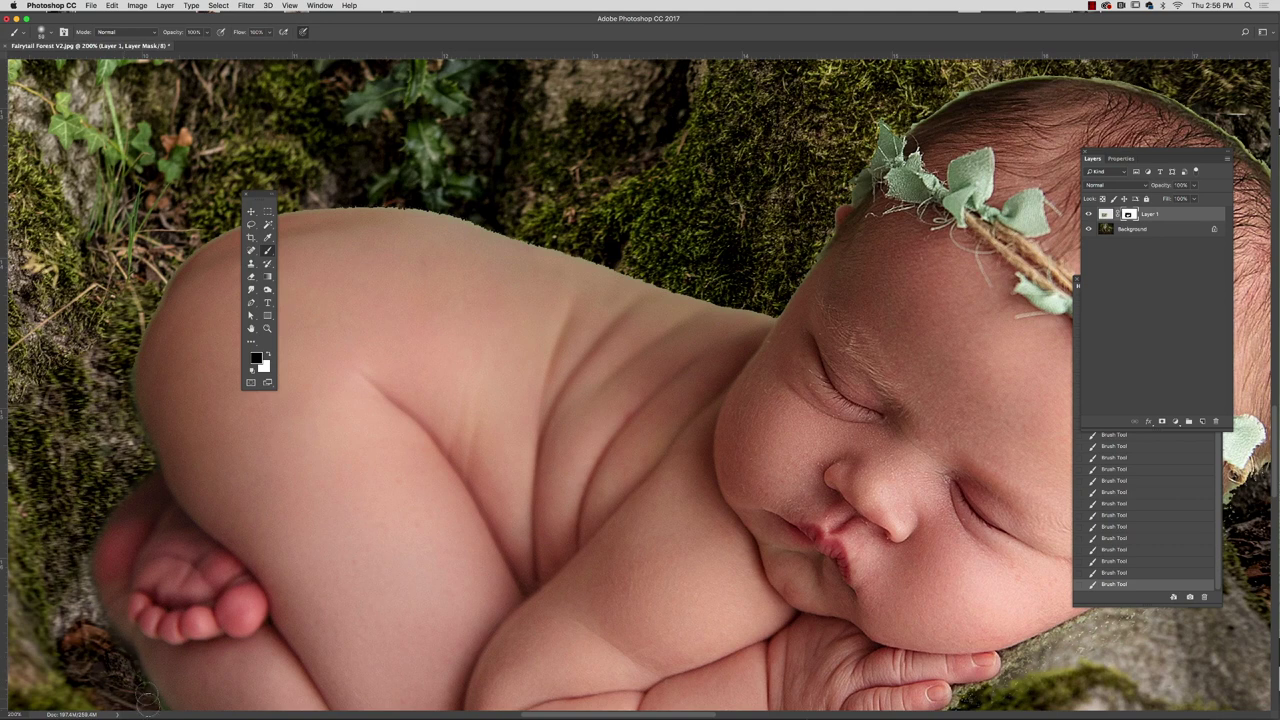
# Soften the mask edge with a smaller black brush along the baby's upper hip and back, as far as the face
pyautogui.click(50, 32)
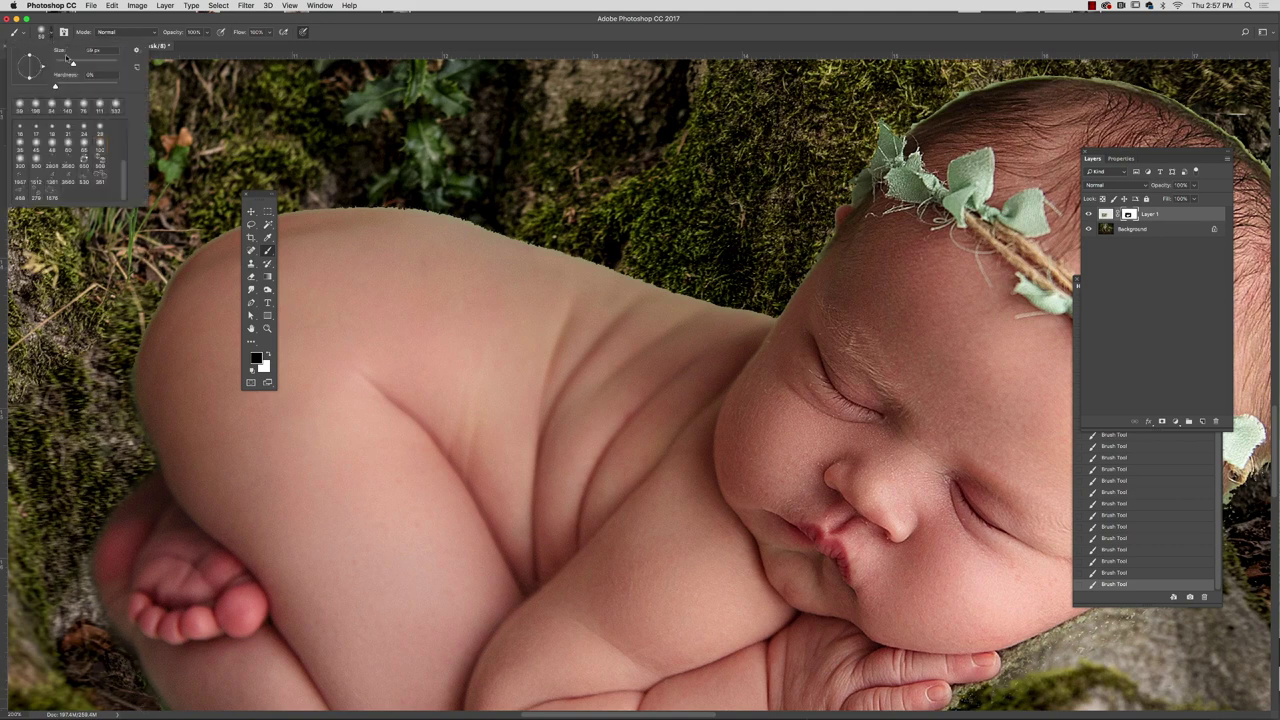
pyautogui.click(191, 252)
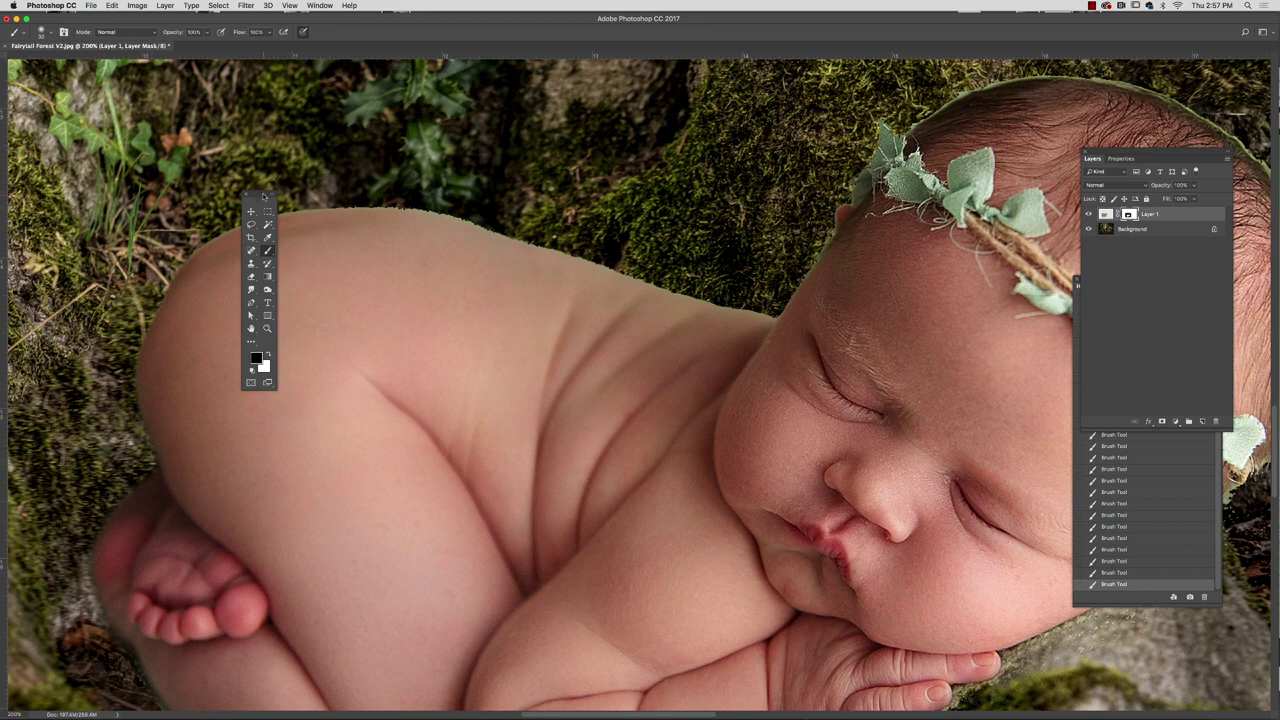
pyautogui.moveTo(263, 196); pyautogui.dragTo(51, 274)
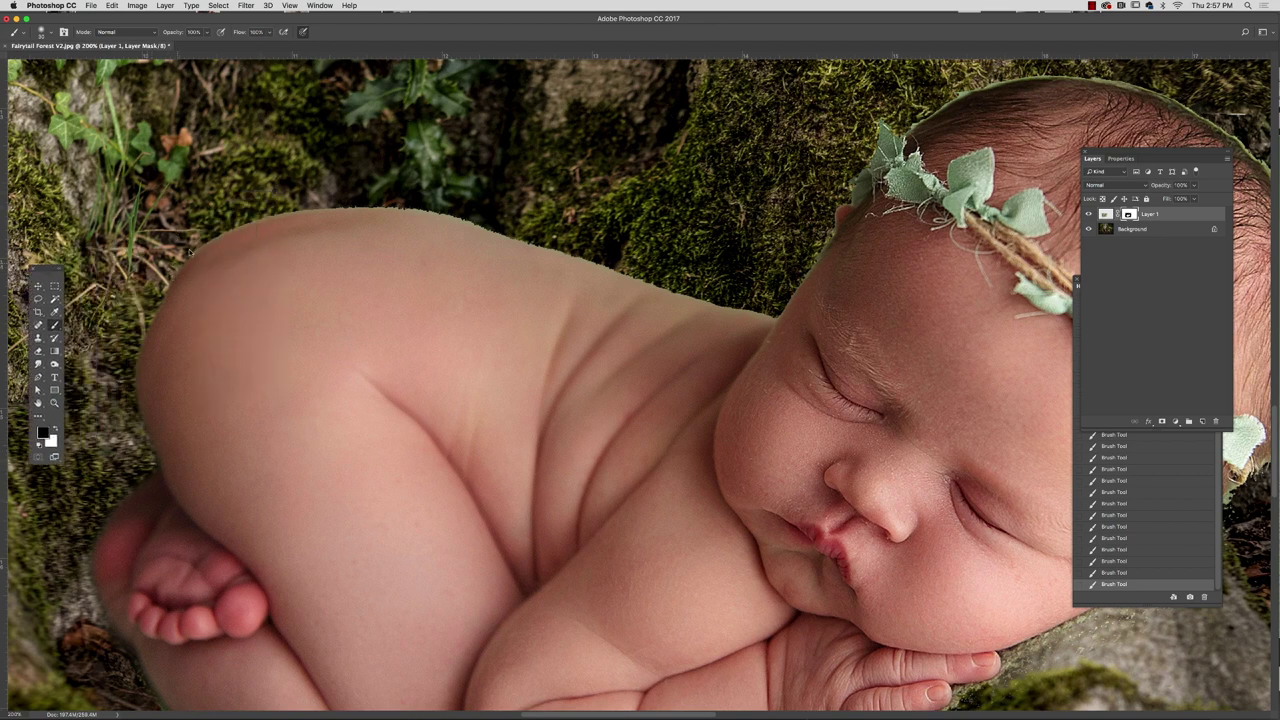
pyautogui.moveTo(200, 243)
pyautogui.mouseDown()
pyautogui.moveTo(268, 217)
pyautogui.moveTo(396, 206)
pyautogui.mouseUp()
pyautogui.moveTo(242, 228); pyautogui.dragTo(189, 260)
pyautogui.moveTo(460, 221)
pyautogui.mouseDown()
pyautogui.moveTo(785, 313)
pyautogui.moveTo(420, 206)
pyautogui.moveTo(298, 211)
pyautogui.mouseUp()
pyautogui.moveTo(417, 196); pyautogui.dragTo(777, 319)
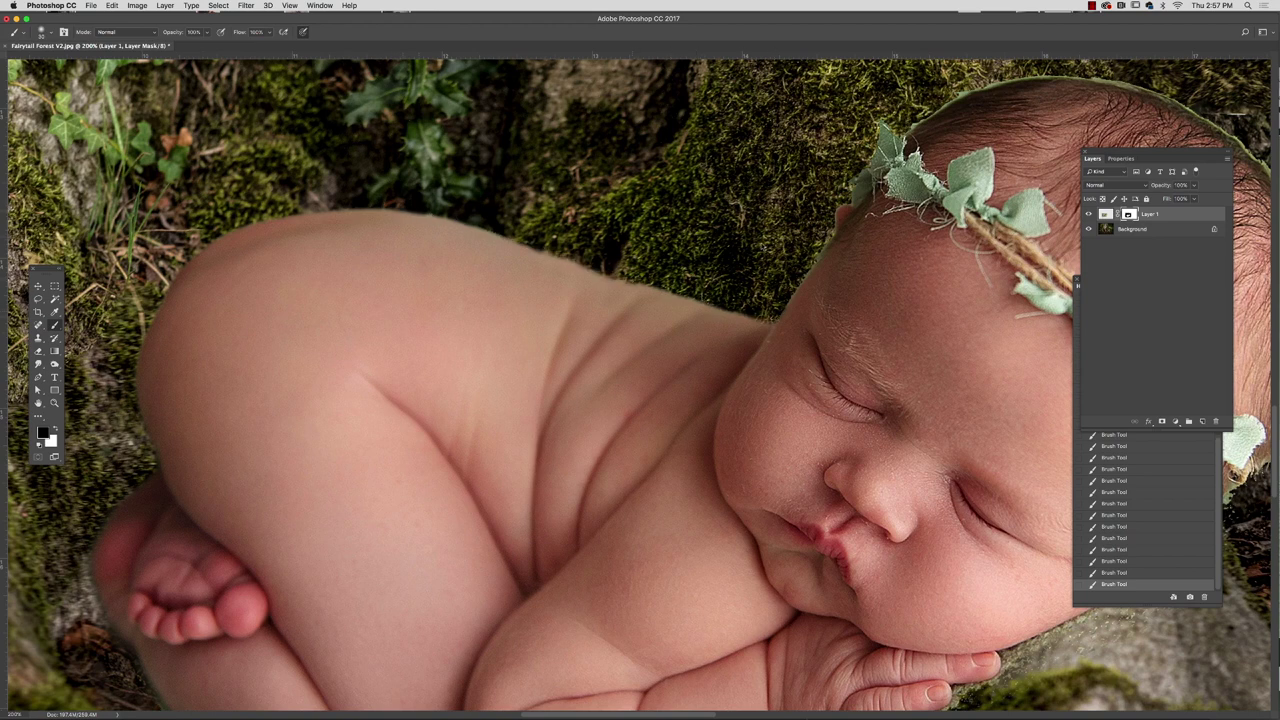
# Set the brush size to 17 px and mask out the green fringe beside the baby's face and beneath the legs and elbow
pyautogui.click(52, 32)
pyautogui.moveTo(63, 64); pyautogui.dragTo(61, 65)
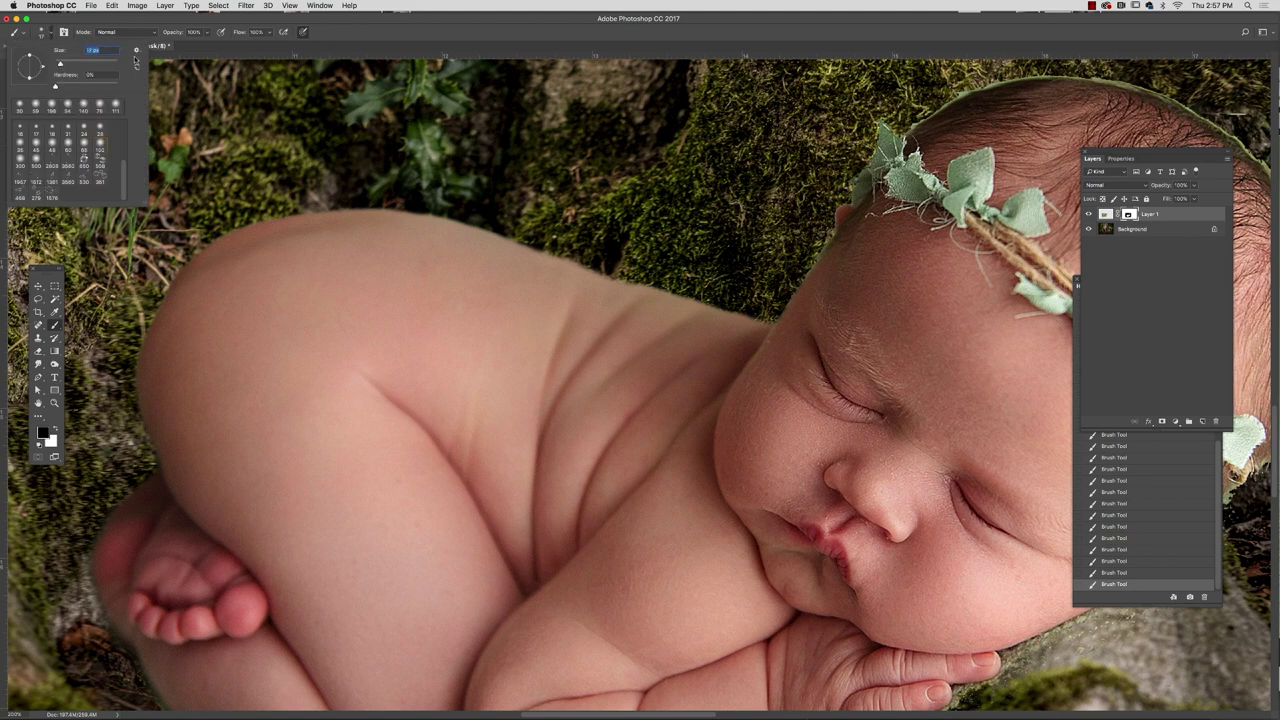
pyautogui.click(779, 318)
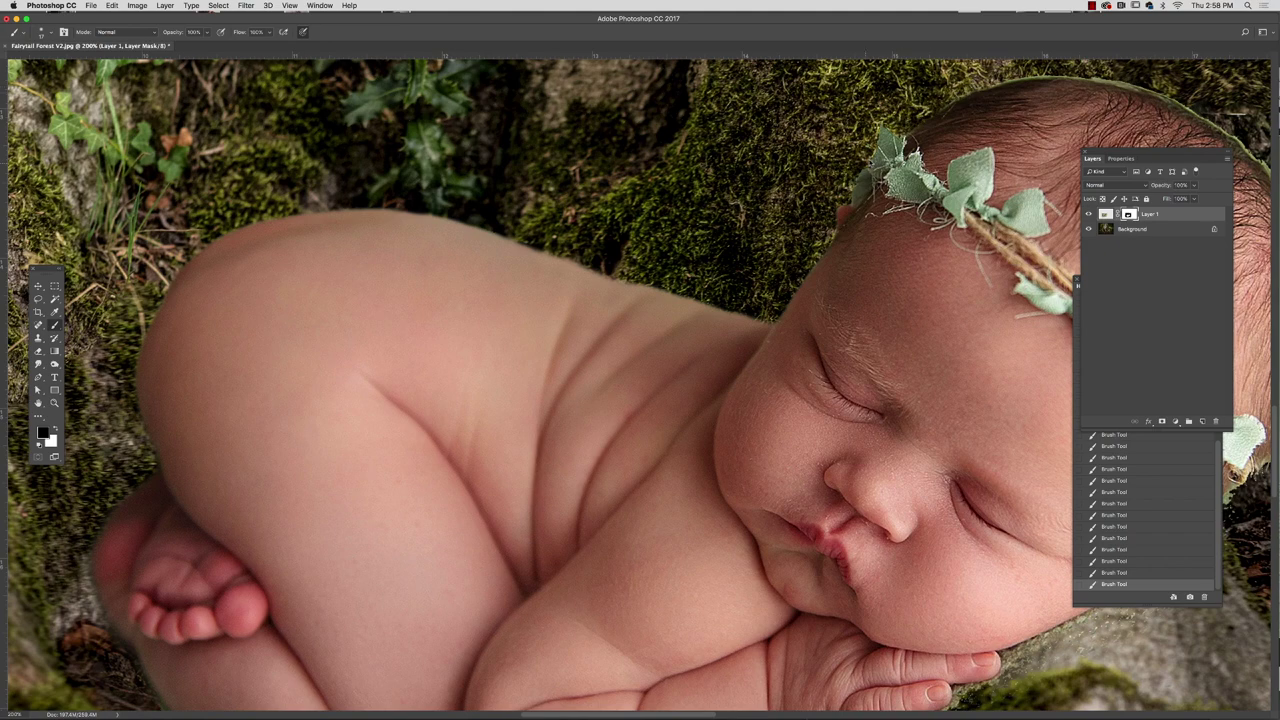
pyautogui.scroll(-5, 932, 505)
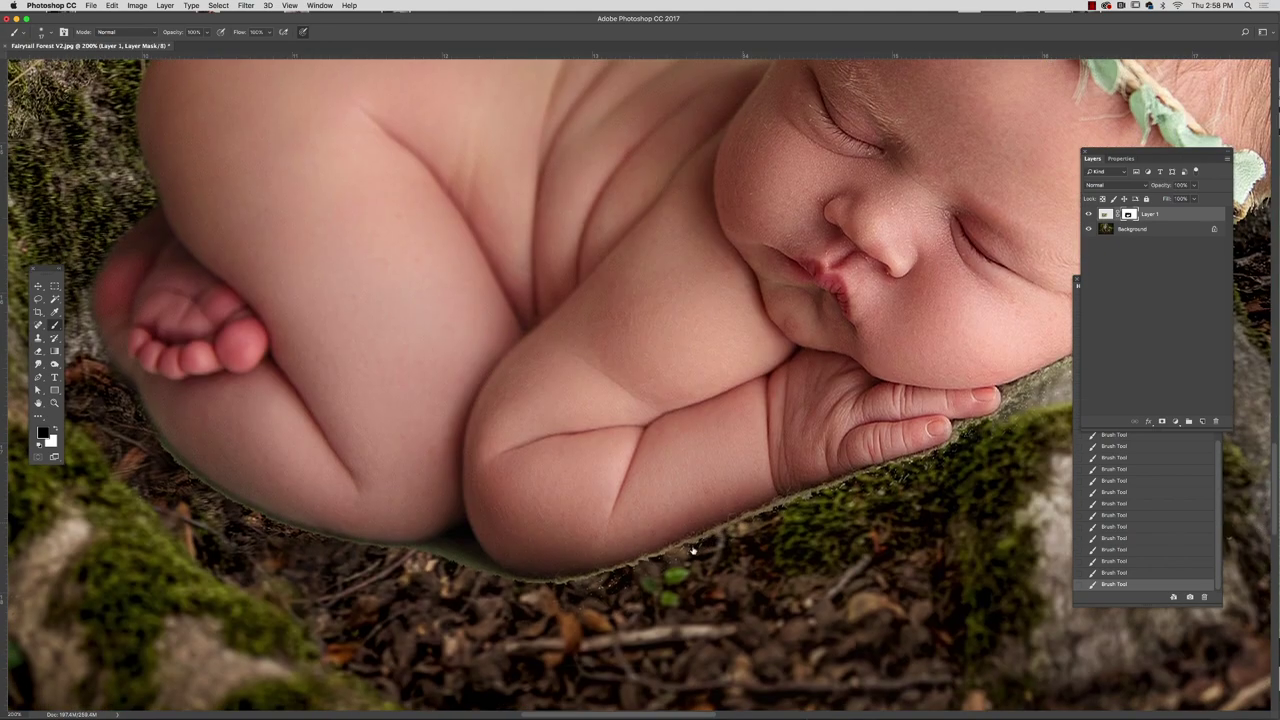
pyautogui.moveTo(143, 420)
pyautogui.mouseDown()
pyautogui.moveTo(203, 483)
pyautogui.moveTo(279, 531)
pyautogui.moveTo(461, 553)
pyautogui.moveTo(452, 541)
pyautogui.moveTo(496, 575)
pyautogui.mouseUp()
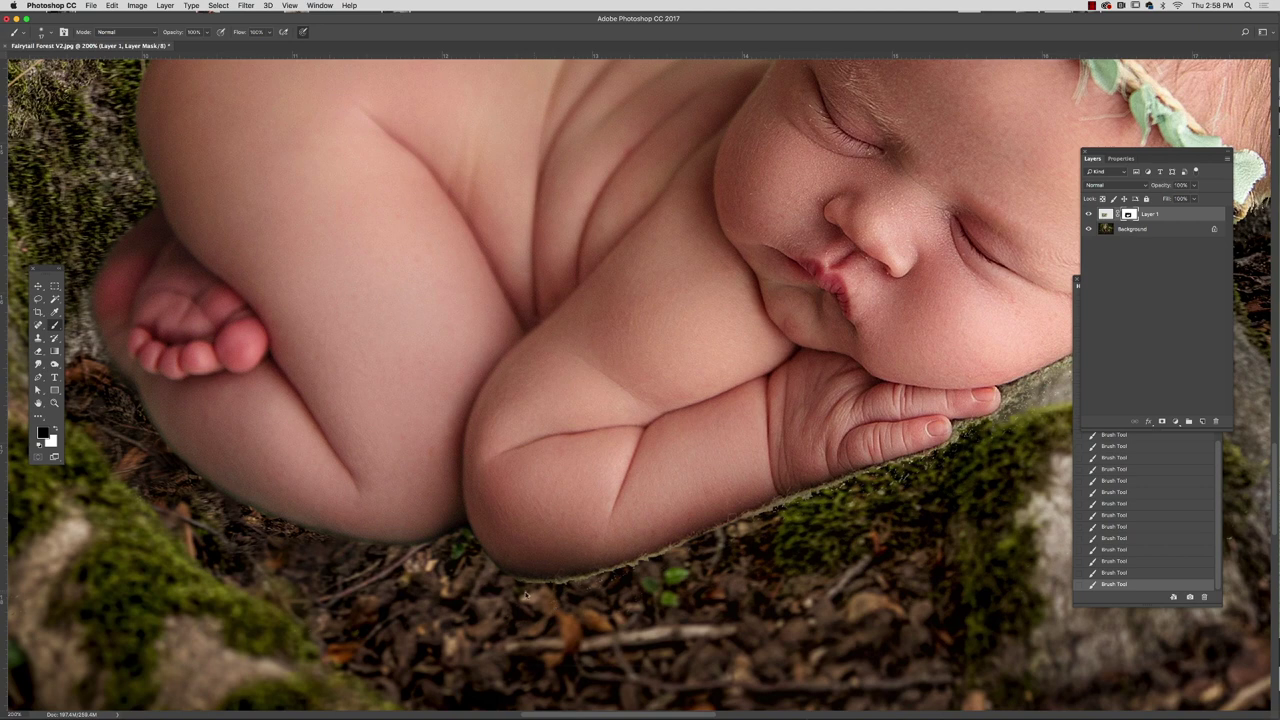
# Enlarge the brush to 23 px and clean the mask edge beneath the baby's legs, forearm and hand
pyautogui.click(52, 33)
pyautogui.moveTo(59, 65); pyautogui.dragTo(68, 65)
pyautogui.click(160, 452)
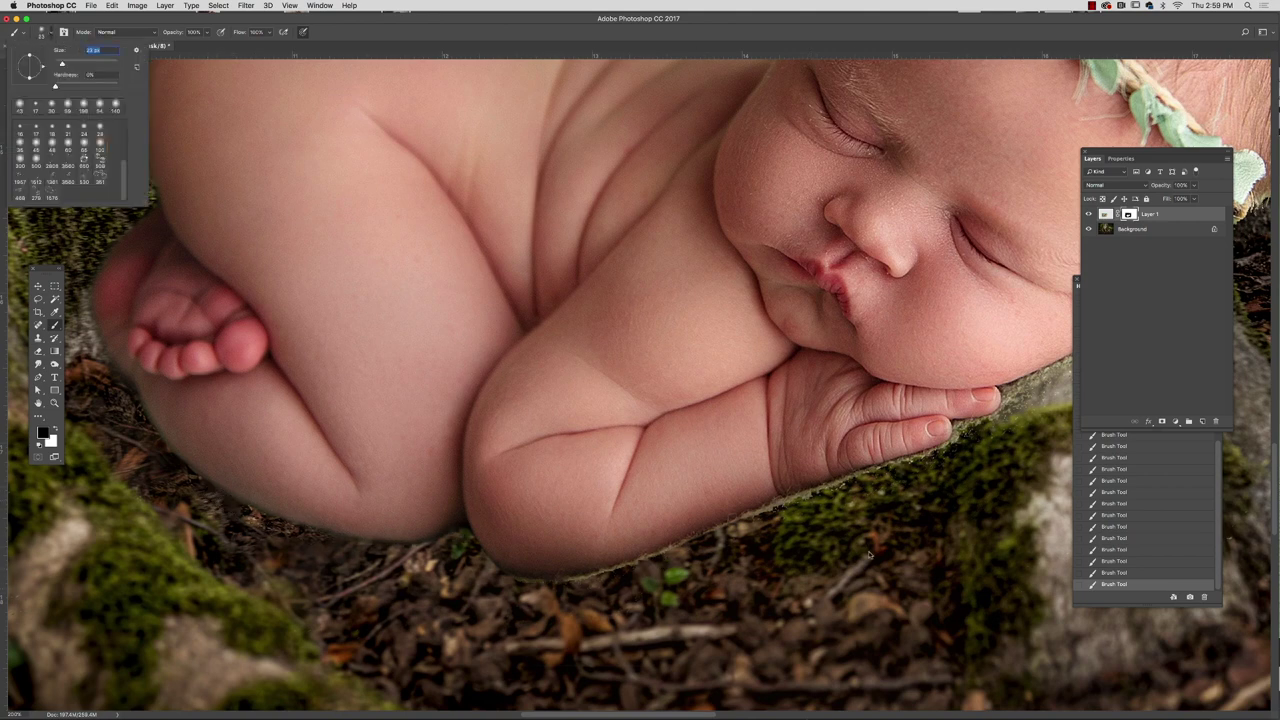
pyautogui.moveTo(855, 484)
pyautogui.mouseDown()
pyautogui.moveTo(620, 566)
pyautogui.moveTo(679, 547)
pyautogui.mouseUp()
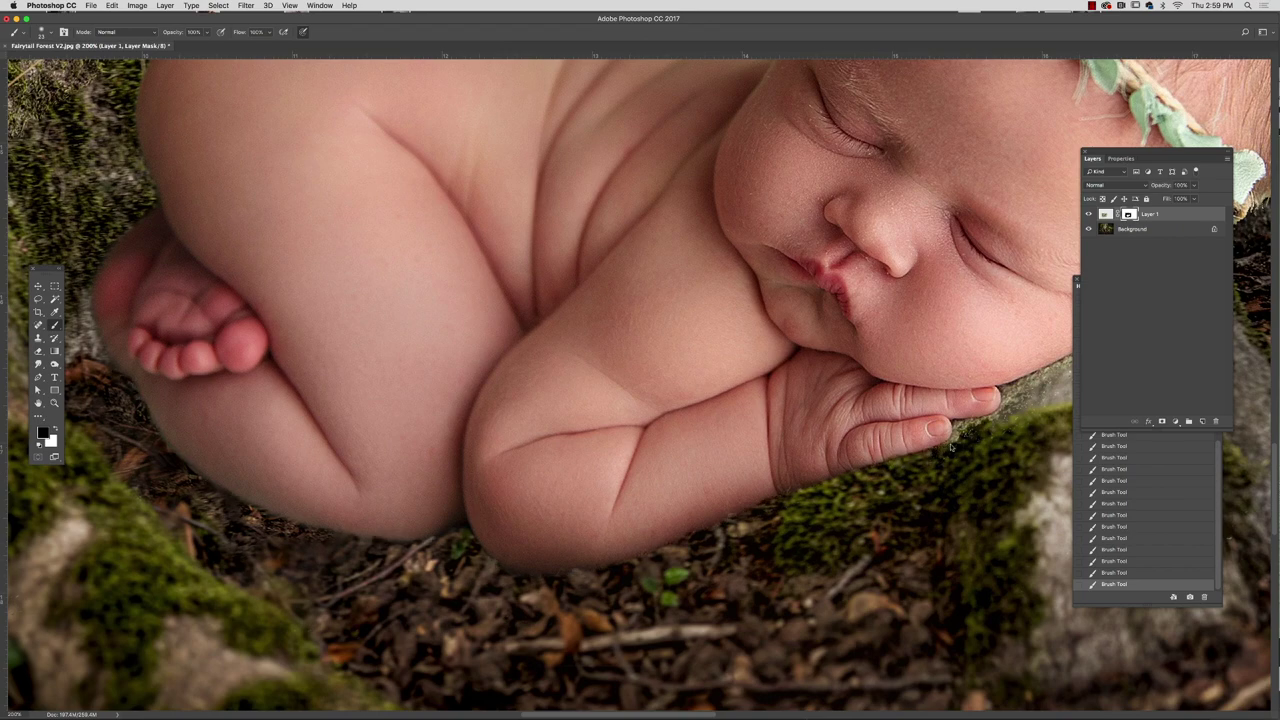
# Lower the brush opacity and size and mask out the green fringe around the crown and back of the baby's head
pyautogui.hscroll(8, 1020, 395)
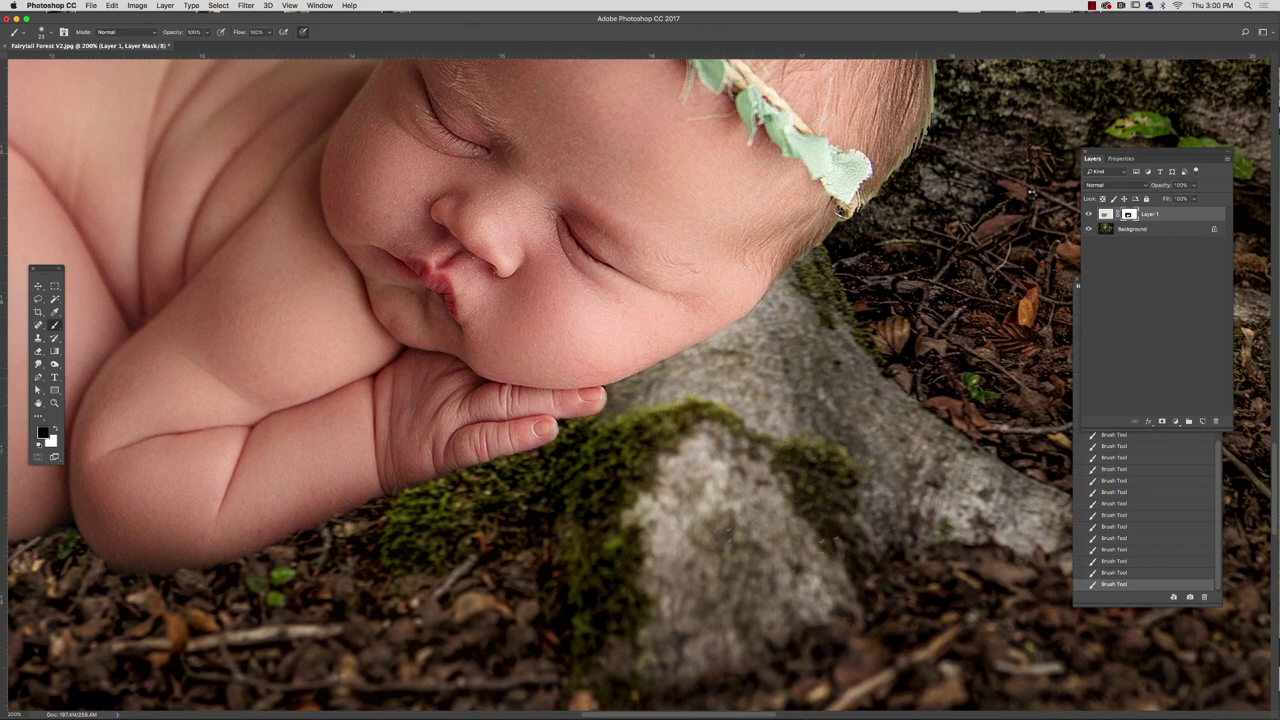
pyautogui.click(204, 32)
pyautogui.click(50, 34)
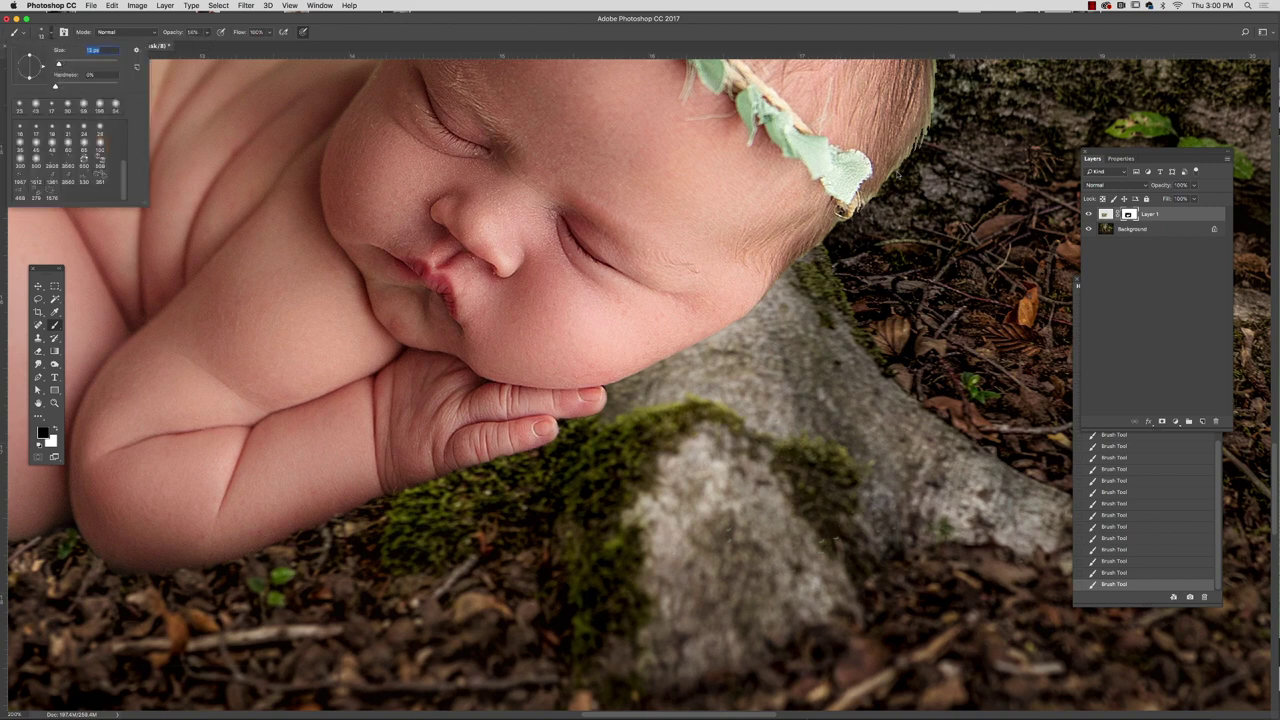
pyautogui.click(897, 175)
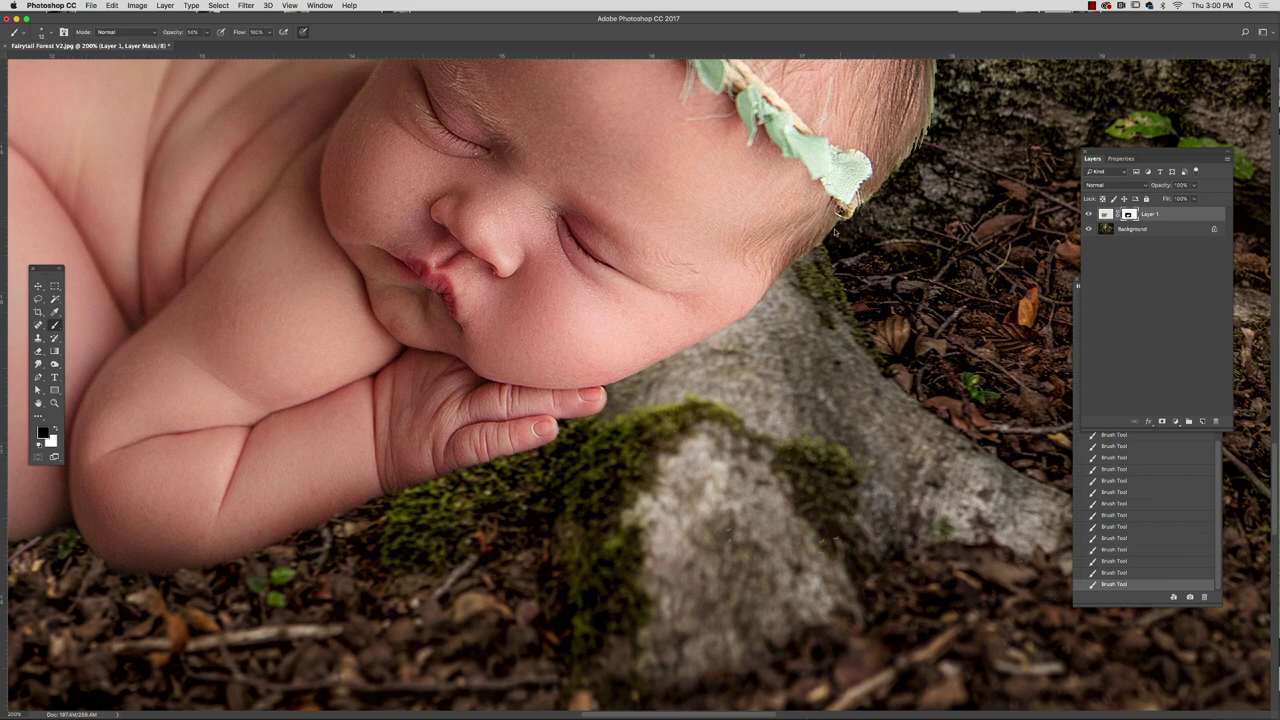
pyautogui.scroll(5, 1274, 458)
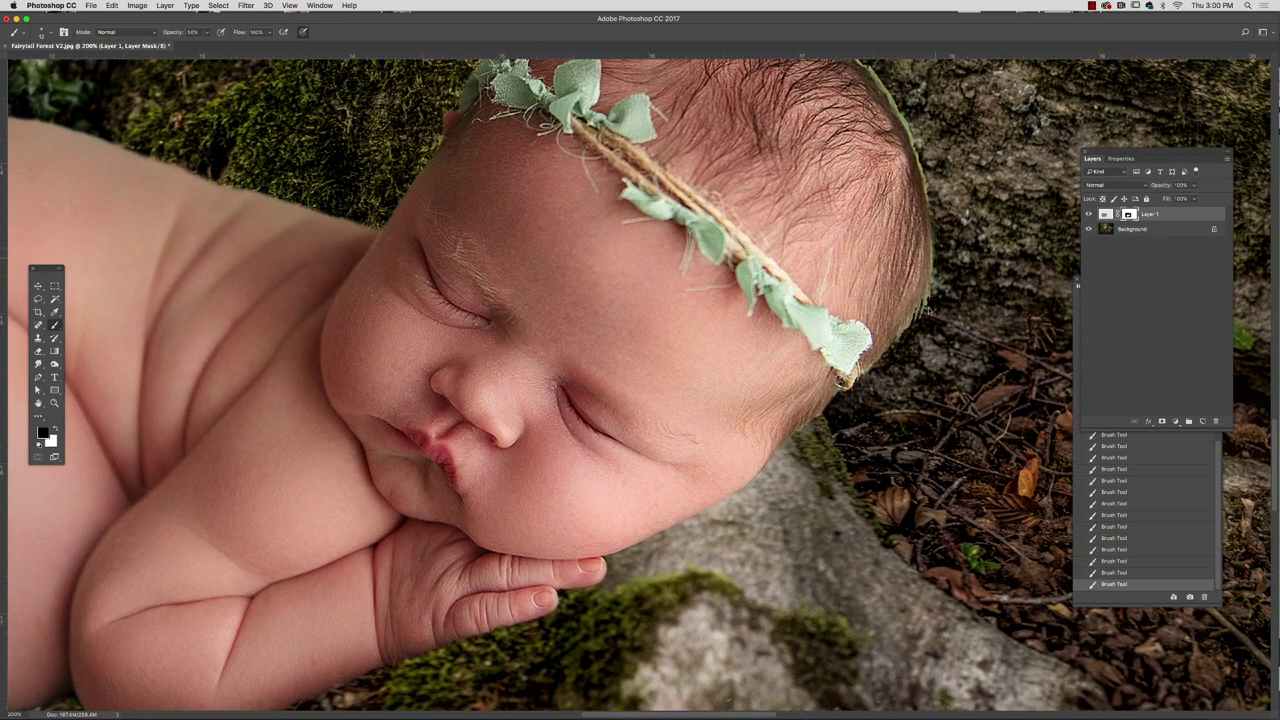
pyautogui.moveTo(932, 228)
pyautogui.mouseDown()
pyautogui.moveTo(908, 325)
pyautogui.moveTo(848, 388)
pyautogui.mouseUp()
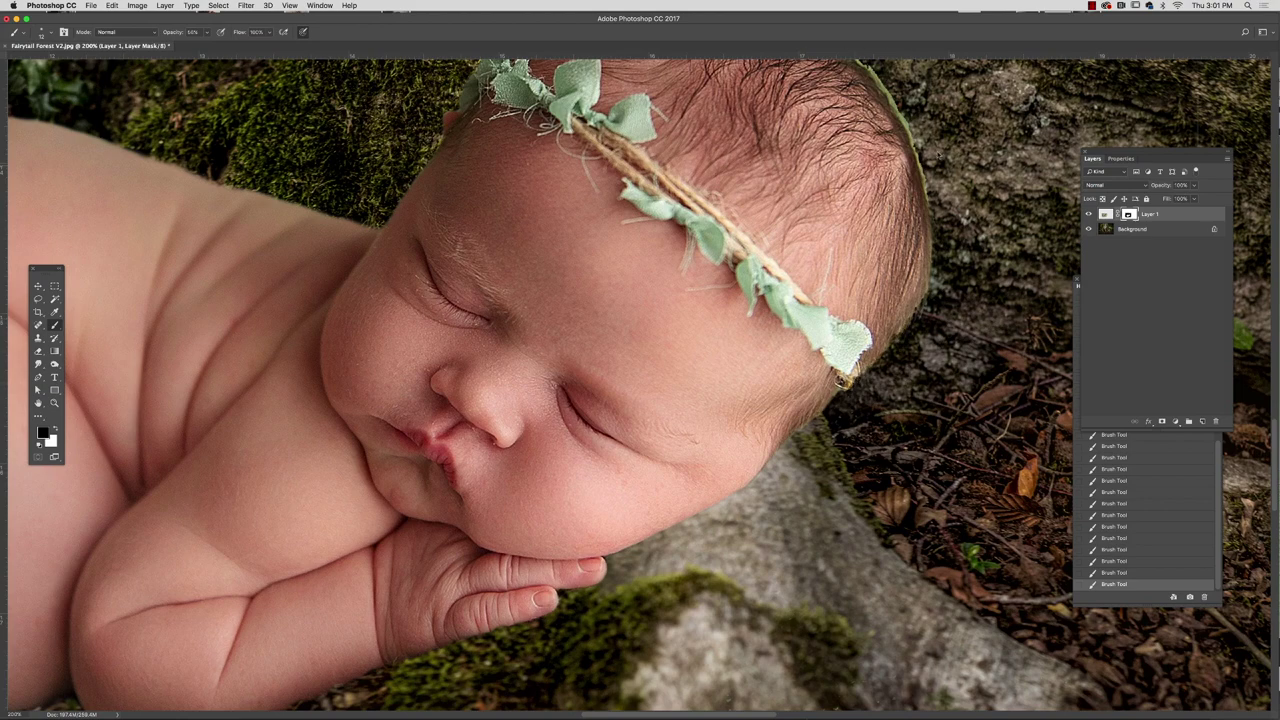
pyautogui.moveTo(910, 138); pyautogui.dragTo(932, 242)
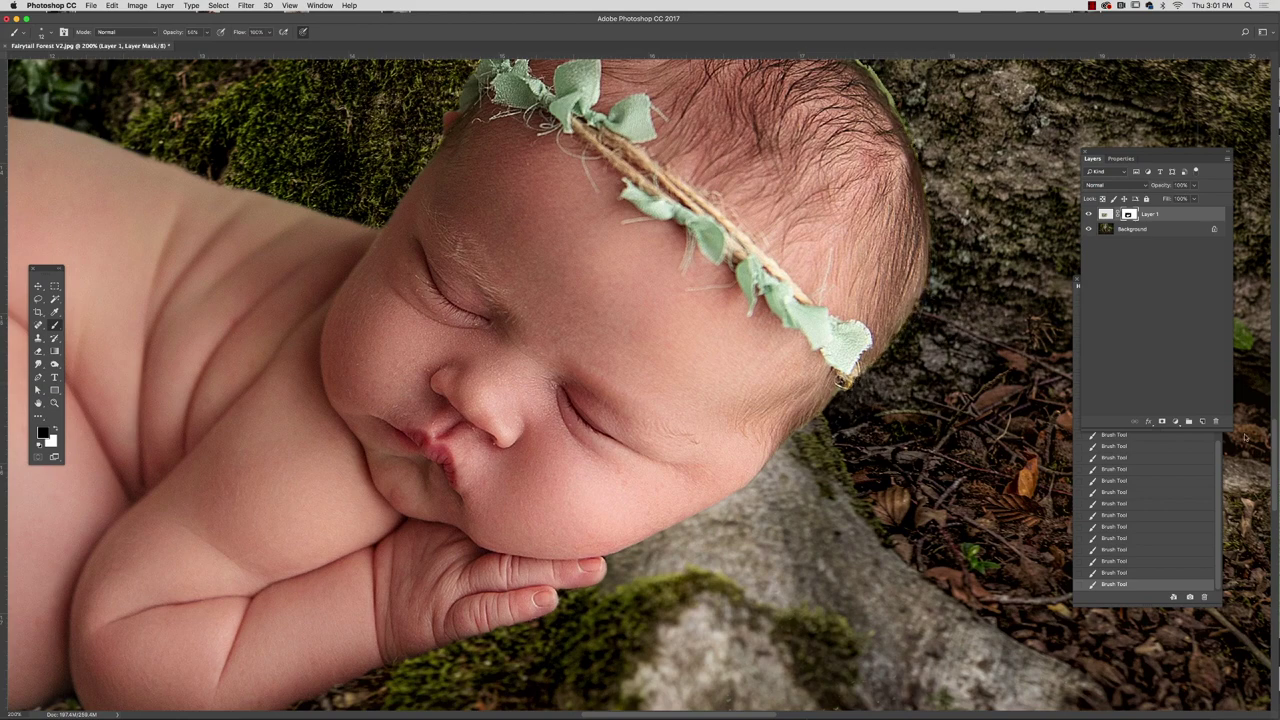
pyautogui.scroll(5, 925, 300)
pyautogui.moveTo(886, 300)
pyautogui.mouseDown()
pyautogui.moveTo(838, 250)
pyautogui.moveTo(765, 210)
pyautogui.moveTo(705, 190)
pyautogui.moveTo(728, 197)
pyautogui.moveTo(622, 193)
pyautogui.moveTo(649, 187)
pyautogui.moveTo(823, 229)
pyautogui.moveTo(921, 366)
pyautogui.moveTo(924, 500)
pyautogui.moveTo(850, 600)
pyautogui.moveTo(757, 684)
pyautogui.mouseUp()
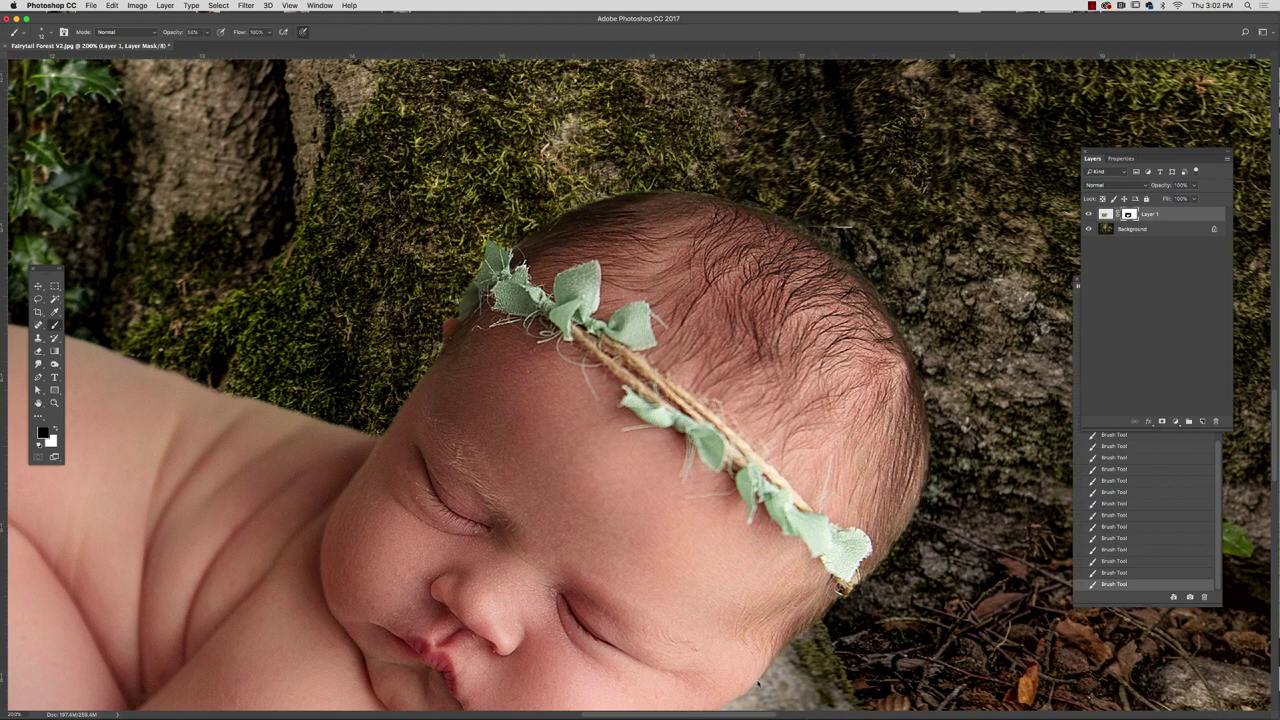
# Enlarge the soft brush, lower its opacity further and blend the mask edge beside the baby's feet
pyautogui.scroll(-5, 840, 590)
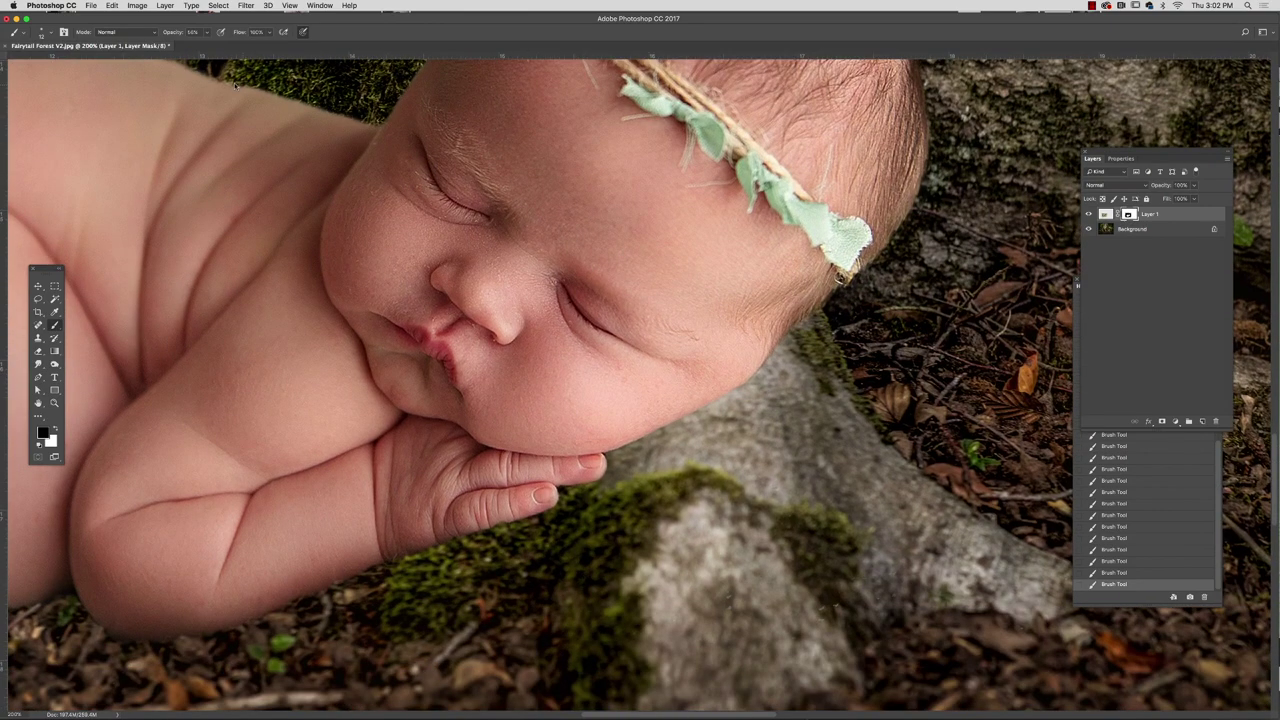
pyautogui.click(289, 5)
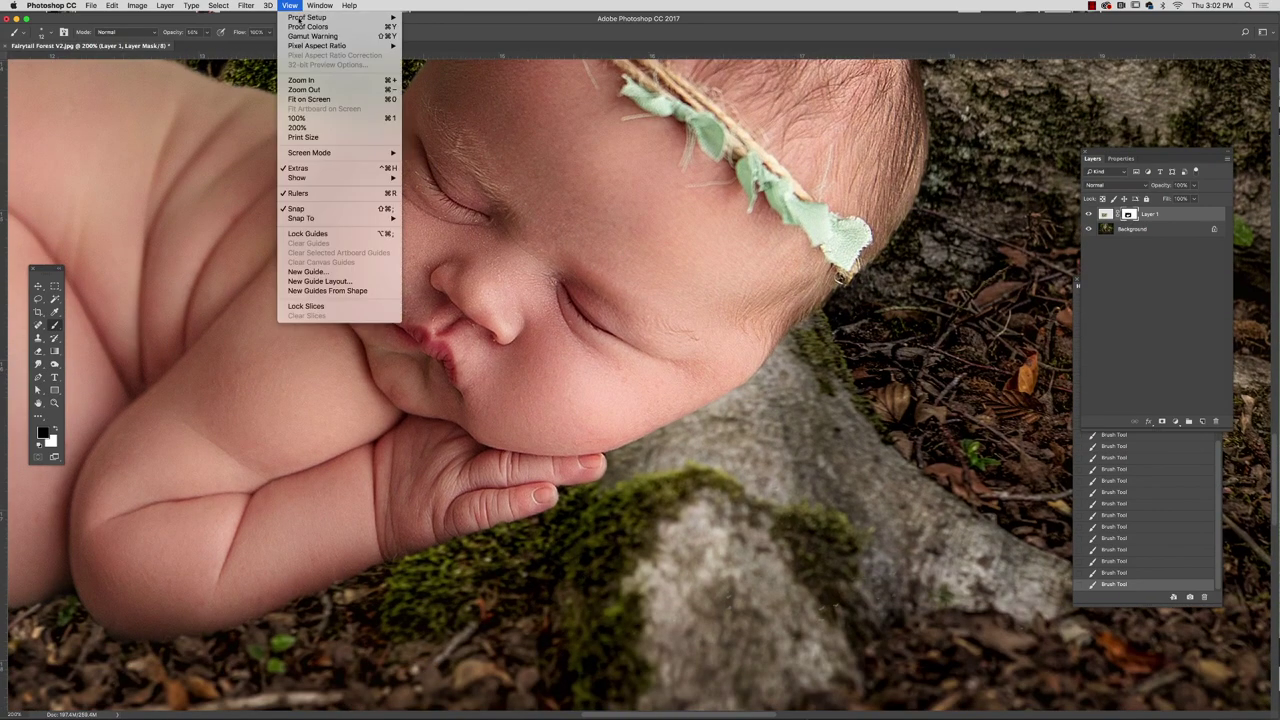
pyautogui.click(304, 90)
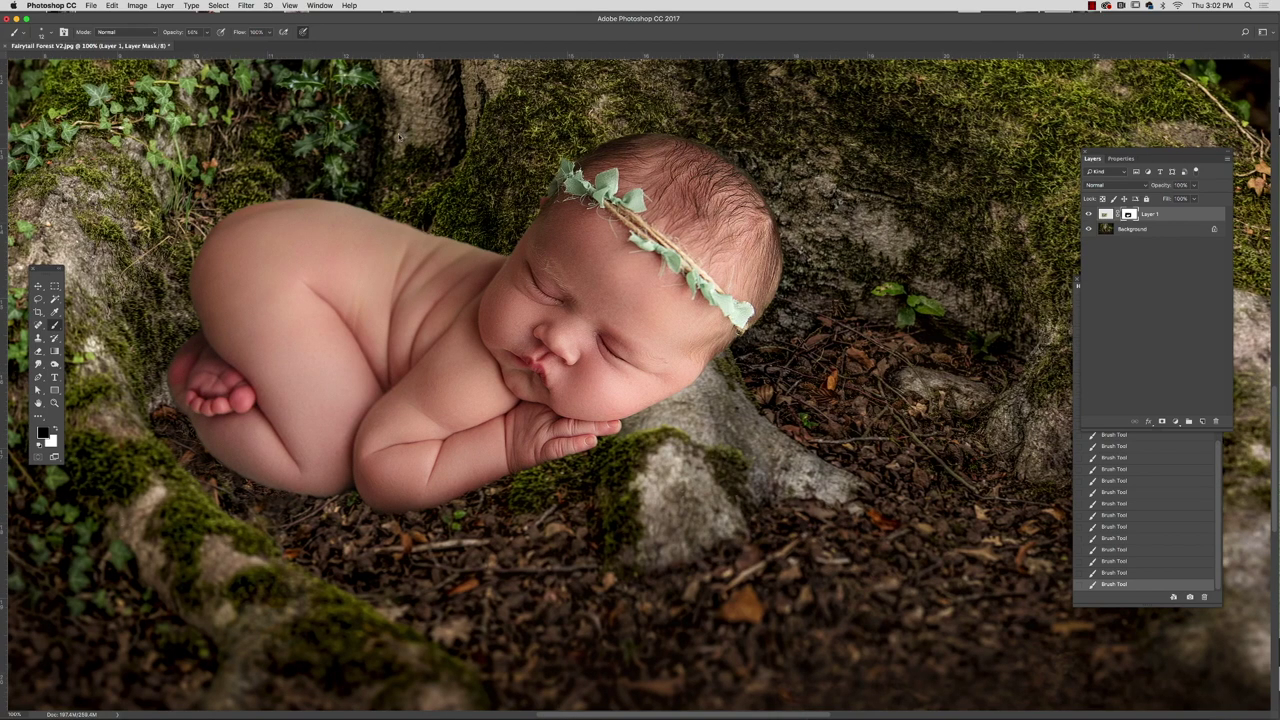
pyautogui.click(53, 33)
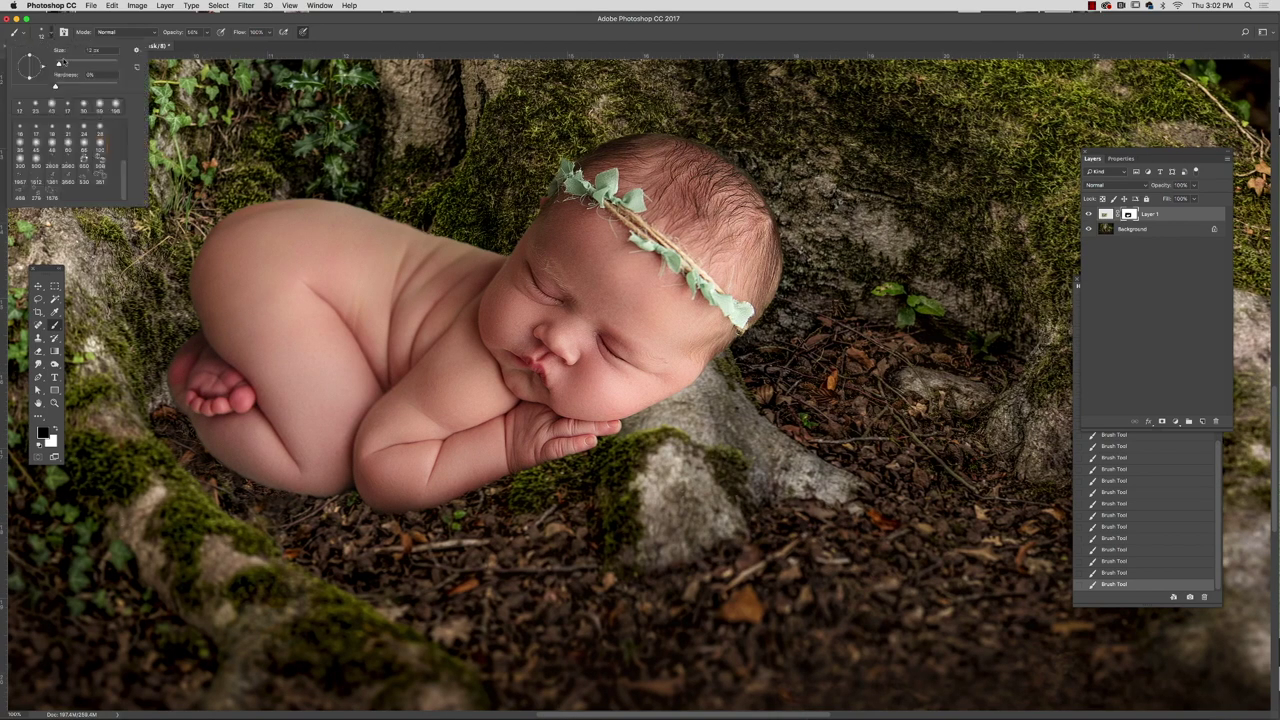
pyautogui.click(206, 32)
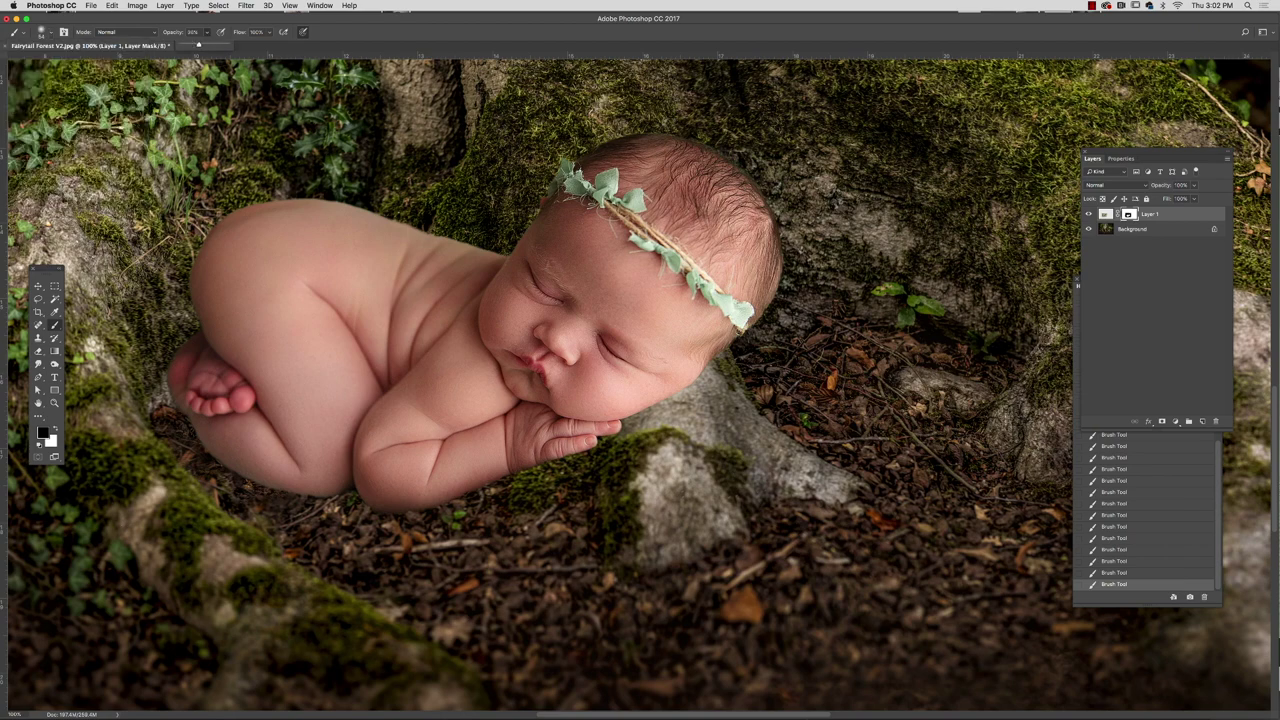
pyautogui.click(160, 368)
pyautogui.click(289, 5)
pyautogui.click(308, 91)
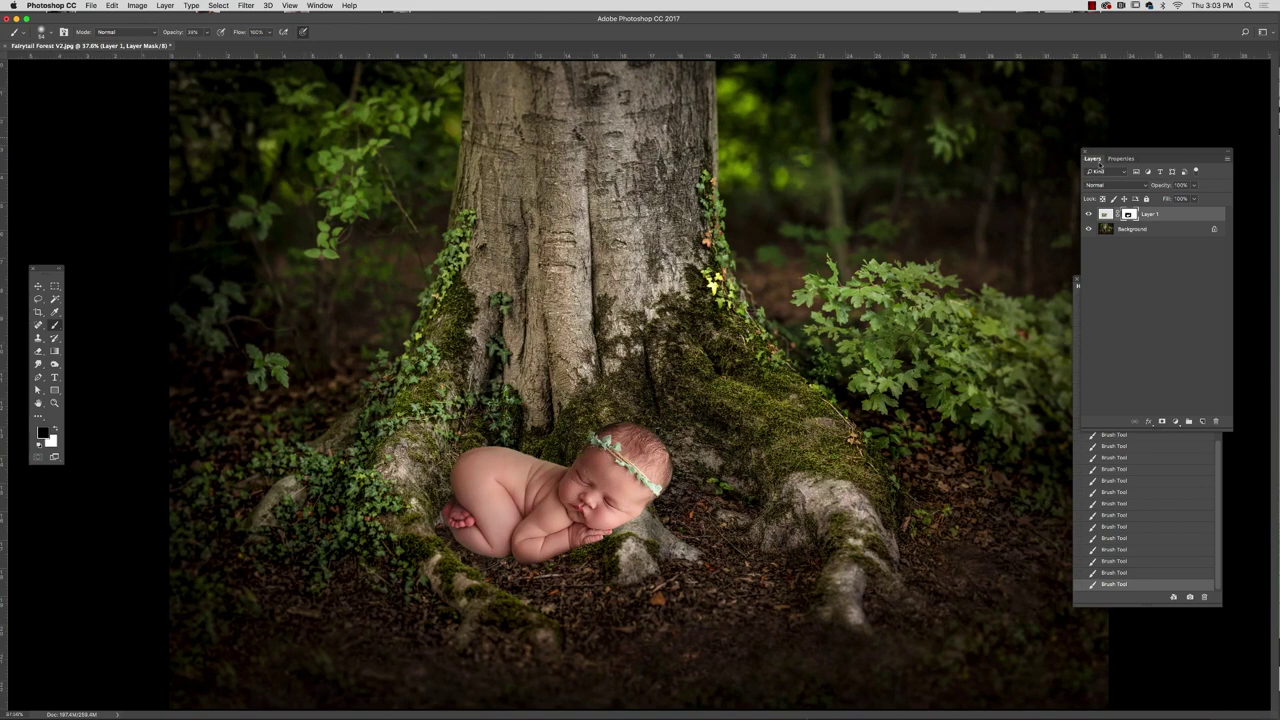
# Move the masked baby layer slightly down and to the left, closer to the mossy root in front of the feet
pyautogui.click(38, 286)
pyautogui.moveTo(571, 492); pyautogui.dragTo(566, 528)
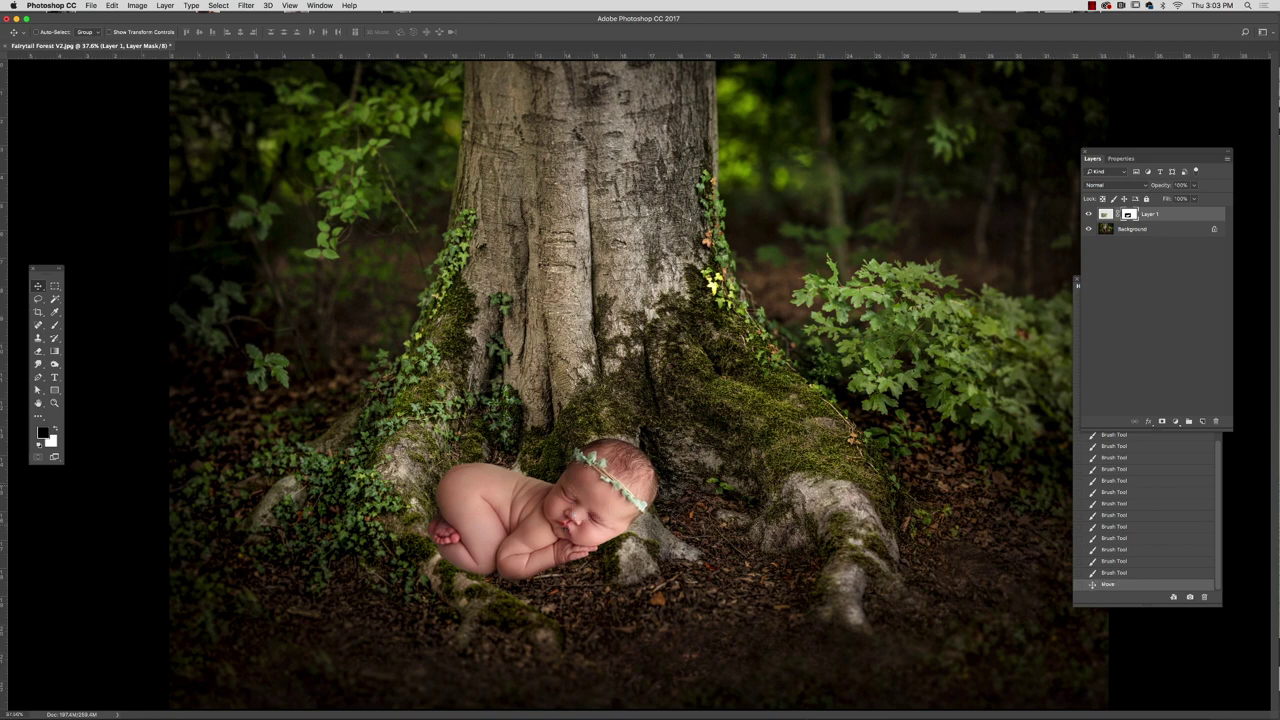
pyautogui.moveTo(655, 487); pyautogui.dragTo(690, 478)
# Open the Fairytail Forest V2.png overlay and copy its entire image
pyautogui.click(90, 6)
pyautogui.click(102, 26)
pyautogui.click(300, 215)
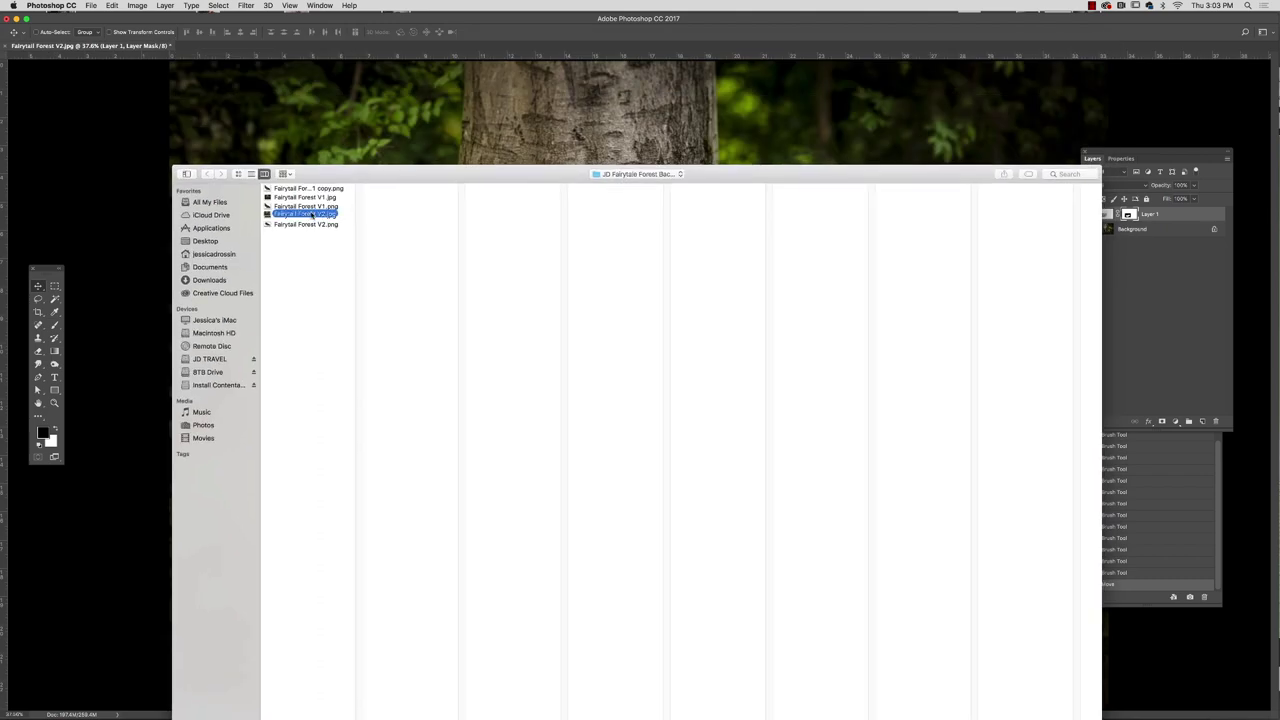
pyautogui.click(1054, 704)
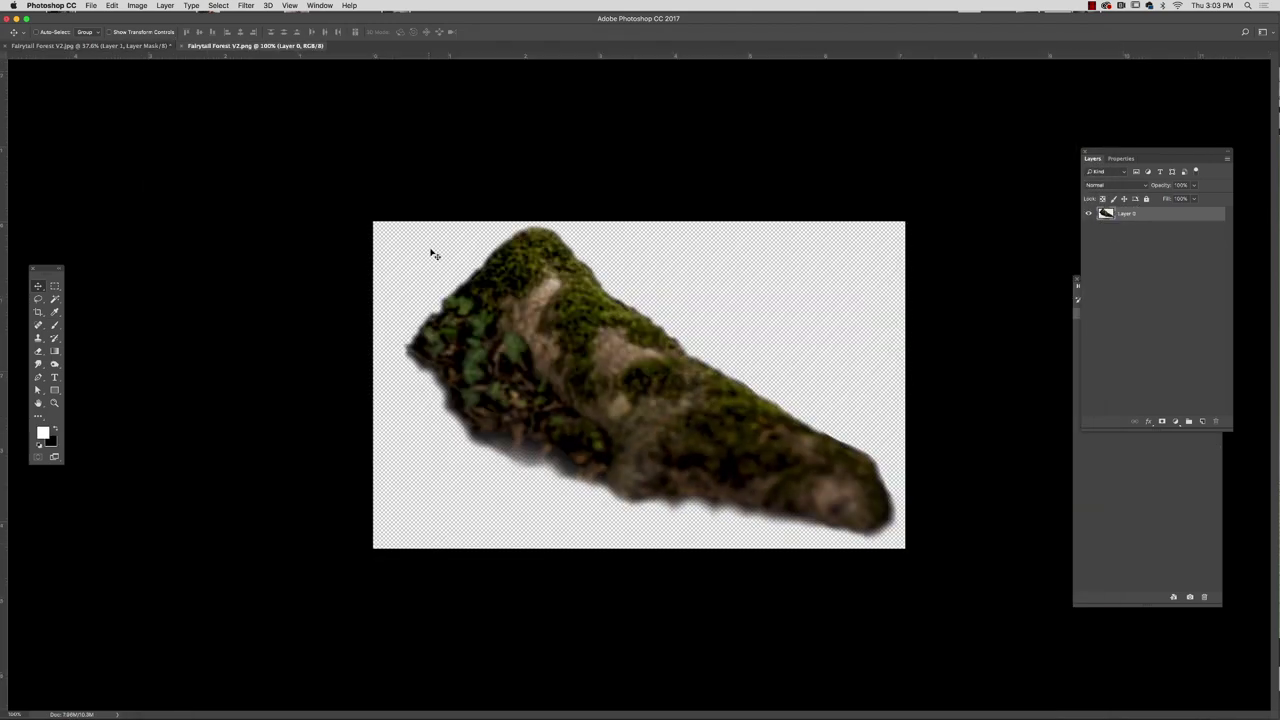
pyautogui.press('super+a')
pyautogui.press('super+c')
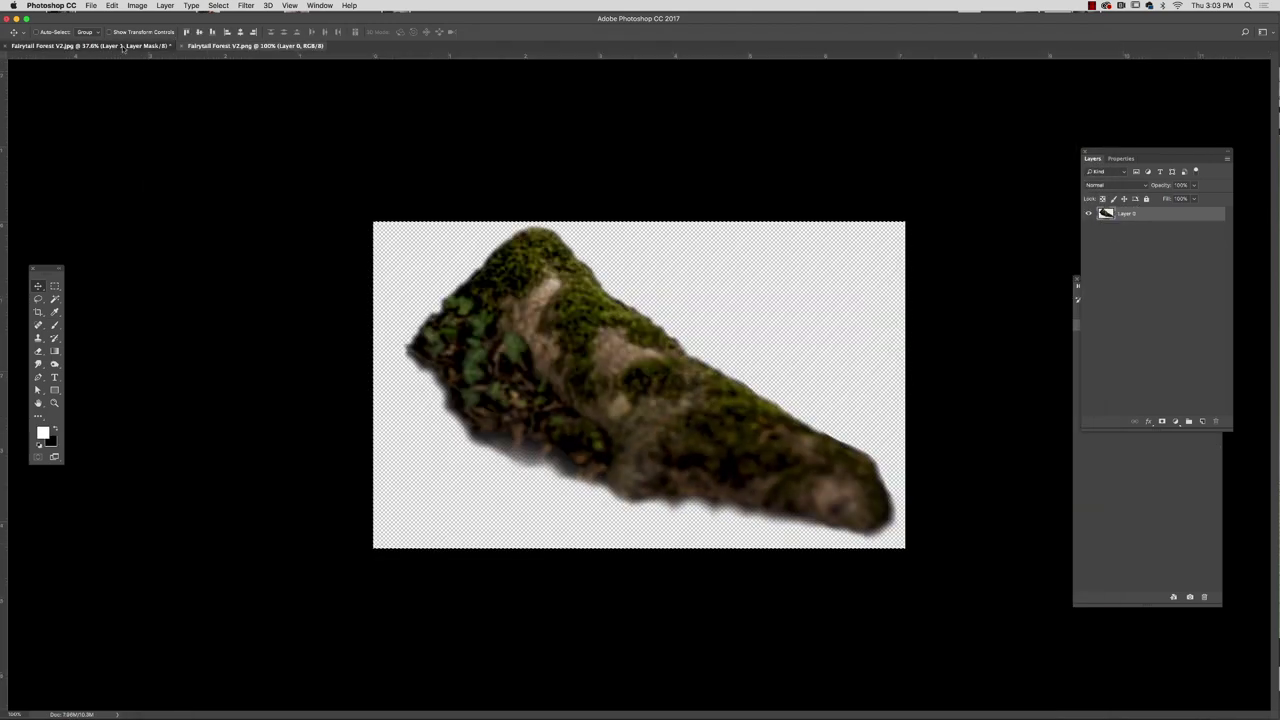
# Paste the root overlay into Fairytail Forest V2.jpg and position it over the matching mossy root in front of the baby's legs
pyautogui.click(122, 46)
pyautogui.press('super+v')
pyautogui.moveTo(647, 377); pyautogui.dragTo(473, 581)
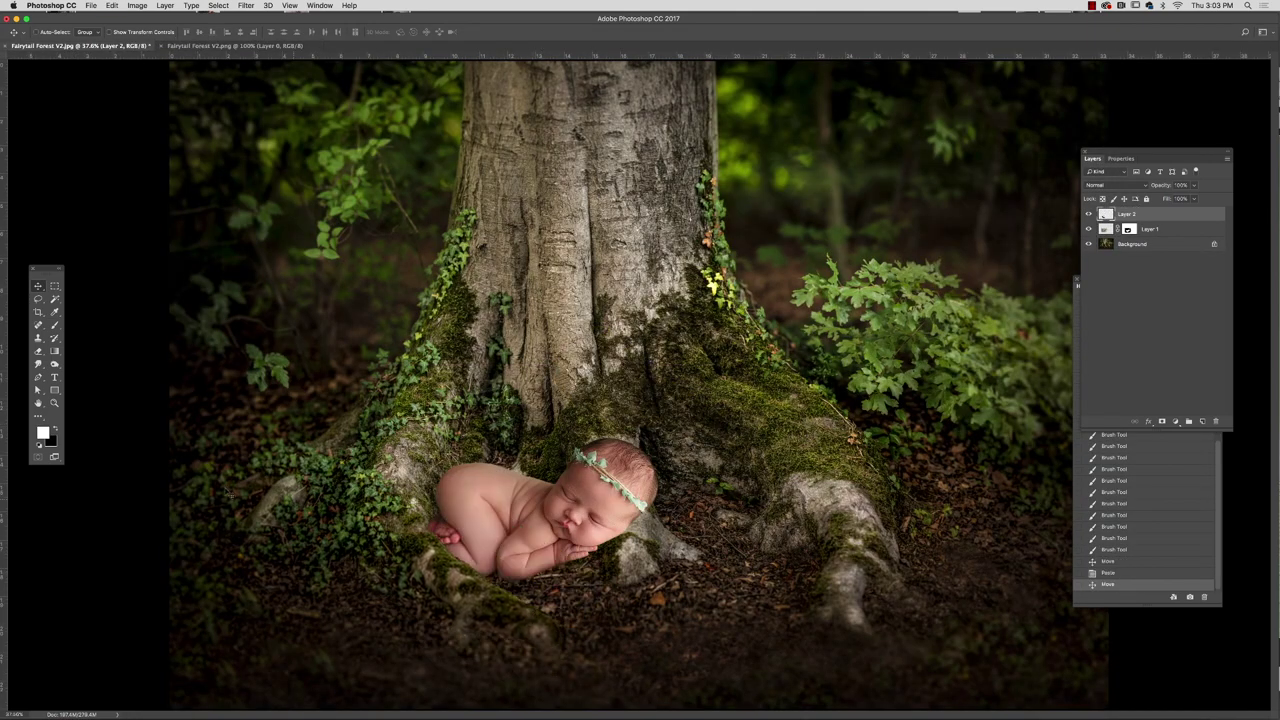
pyautogui.keyDown('super'); pyautogui.click(473, 581); pyautogui.keyUp('super')
pyautogui.moveTo(400, 545)
pyautogui.mouseDown()
pyautogui.moveTo(399, 581)
pyautogui.moveTo(406, 547)
pyautogui.mouseUp()
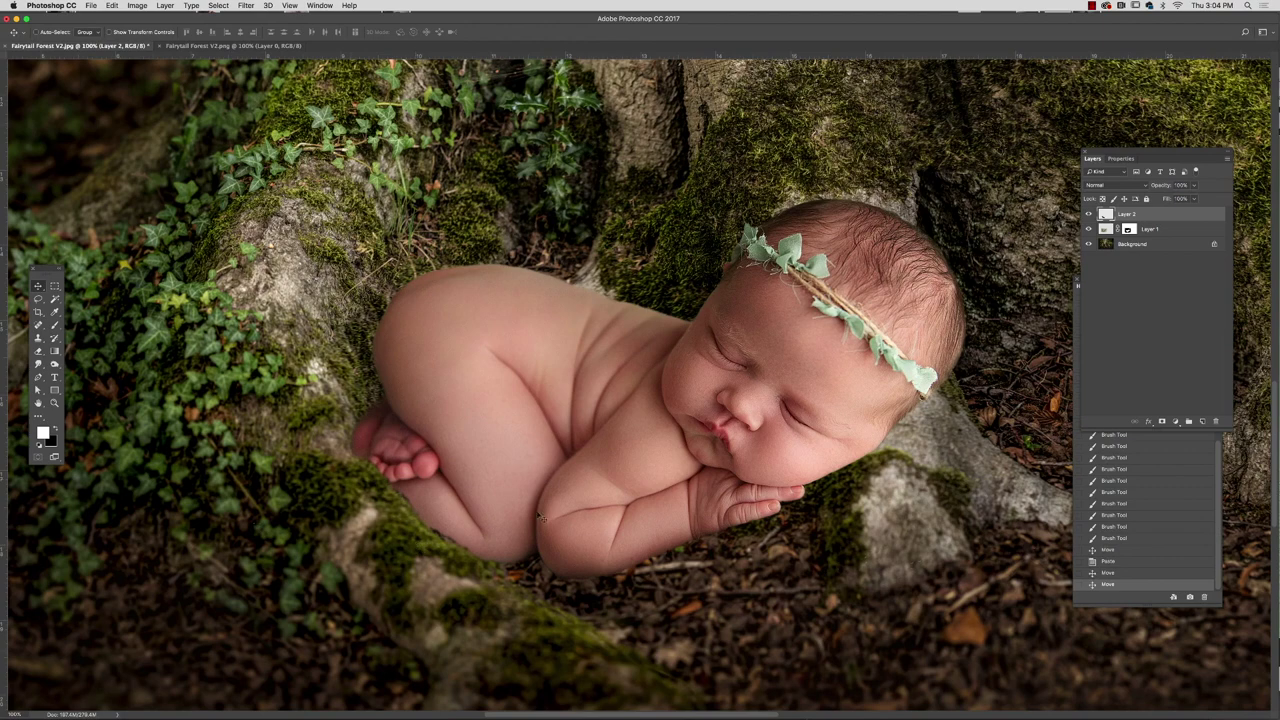
pyautogui.moveTo(741, 641); pyautogui.dragTo(743, 637)
# Nudge the root overlay slightly left and down to align it with the root in the background
pyautogui.click(289, 5)
pyautogui.click(316, 98)
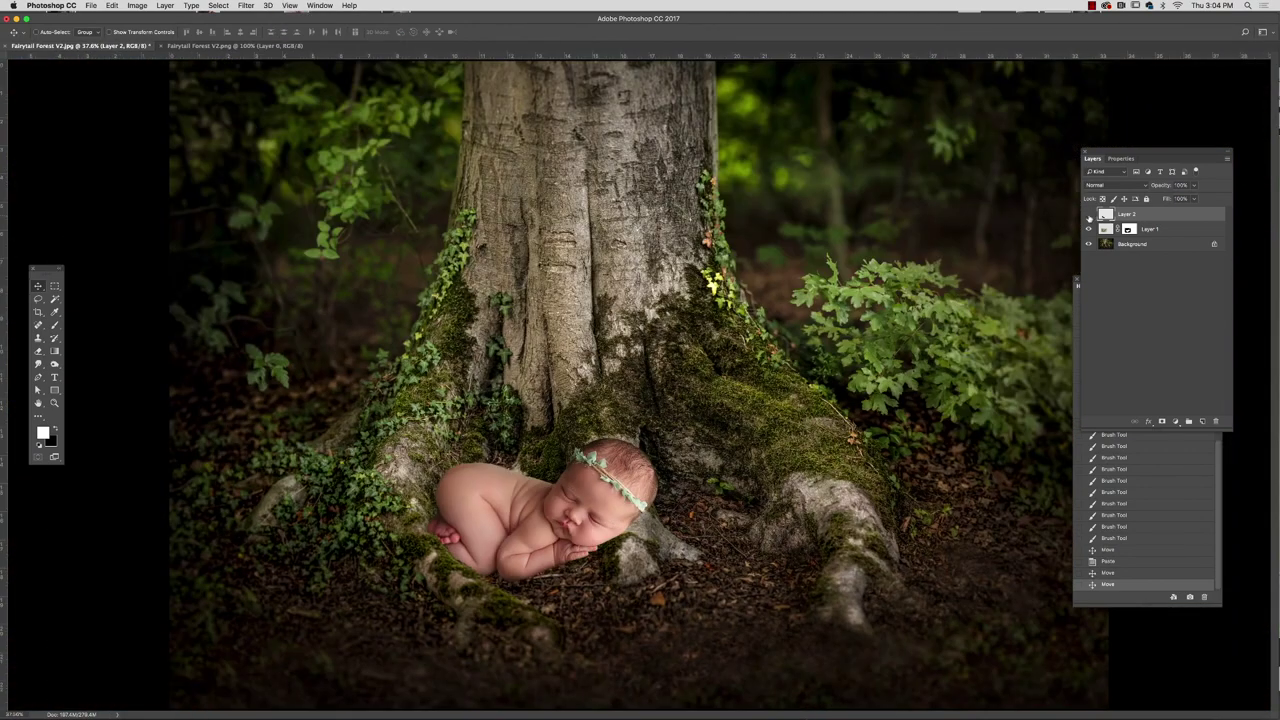
pyautogui.press('Left')
pyautogui.press('Down')
pyautogui.press('Down')
pyautogui.press('Down')
pyautogui.press('Down')
pyautogui.press('Down')
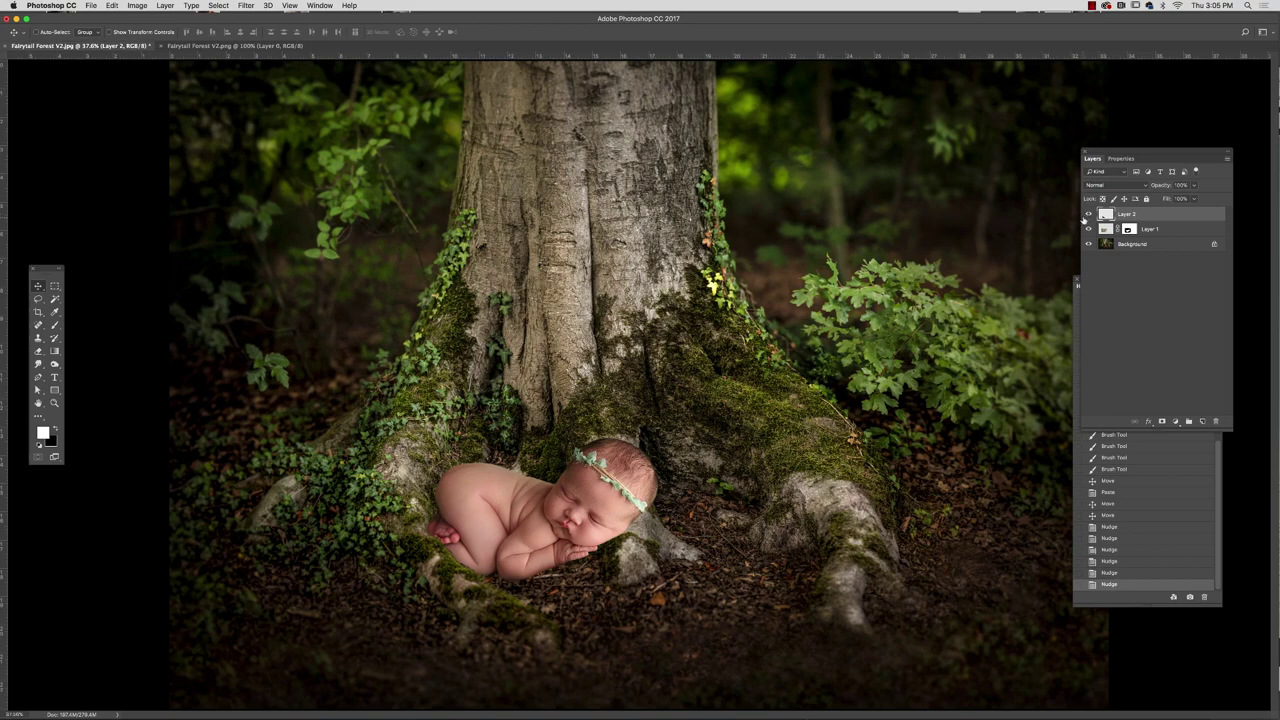
# Add a layer mask to the root overlay layer and brush black softly along its edge beside the baby's feet and legs
pyautogui.click(54, 403)
pyautogui.moveTo(374, 561); pyautogui.dragTo(422, 576)
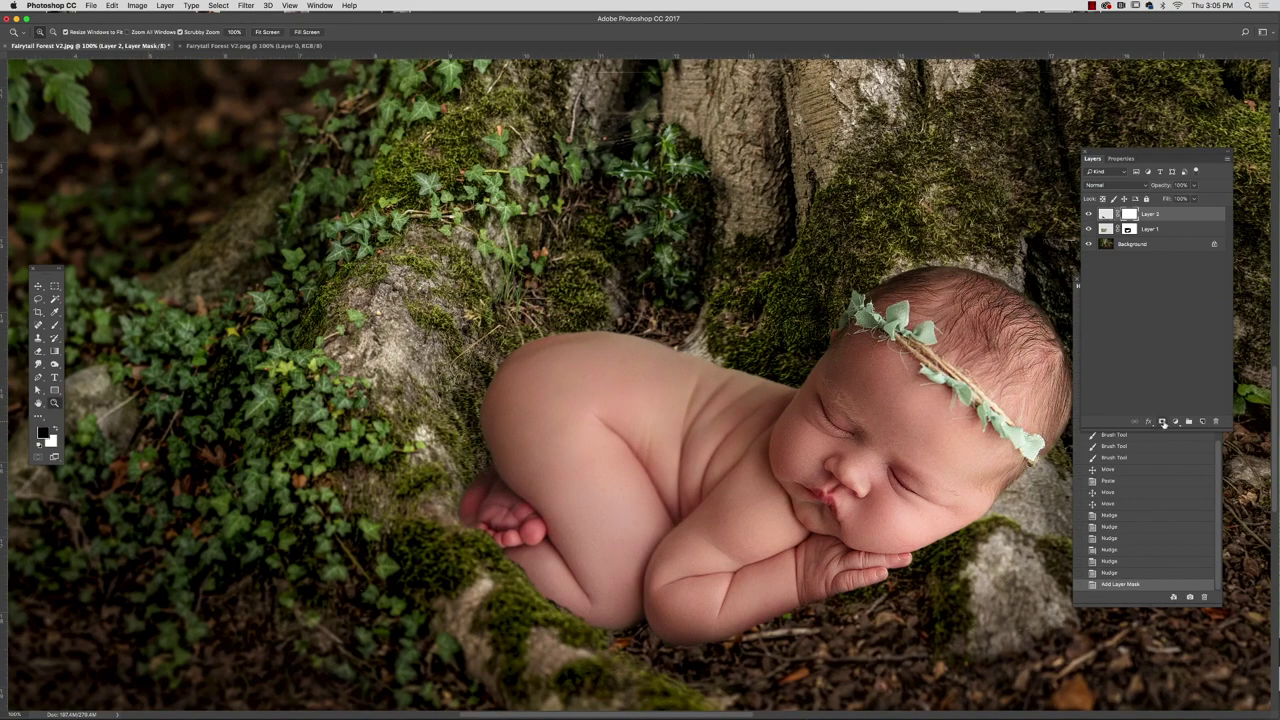
pyautogui.press('b')
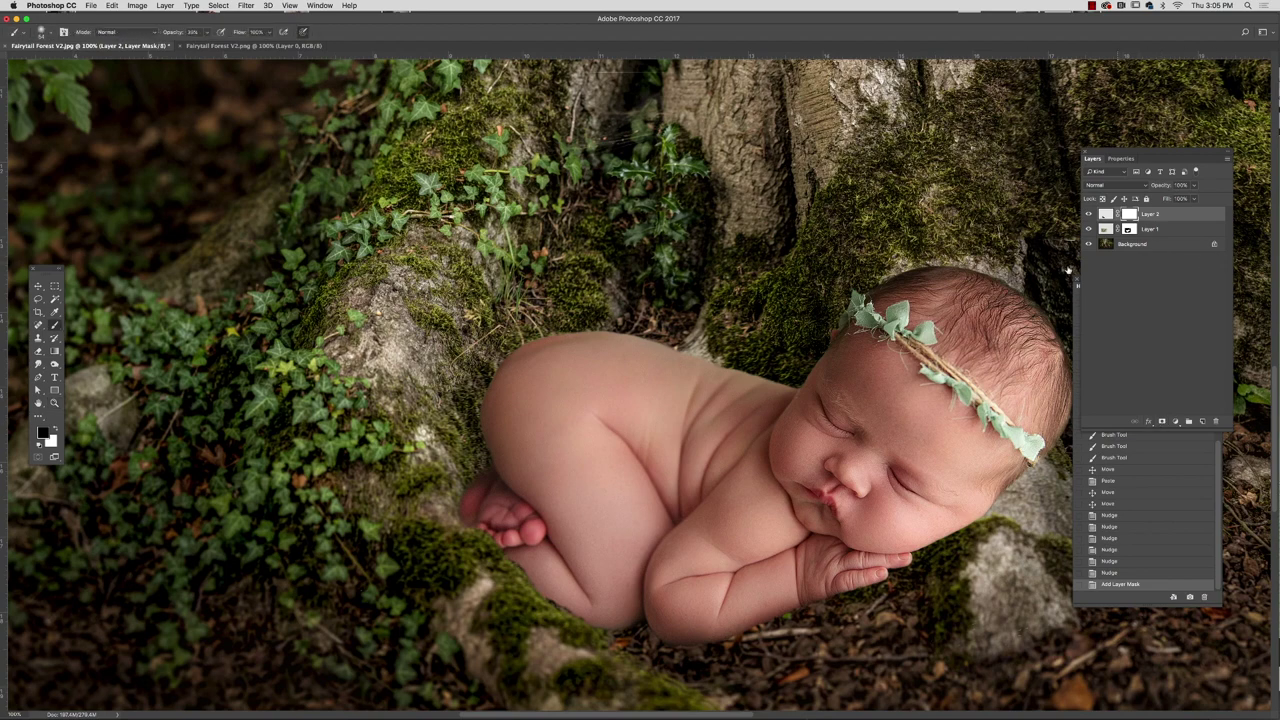
pyautogui.click(520, 568)
pyautogui.click(550, 598)
pyautogui.click(554, 602)
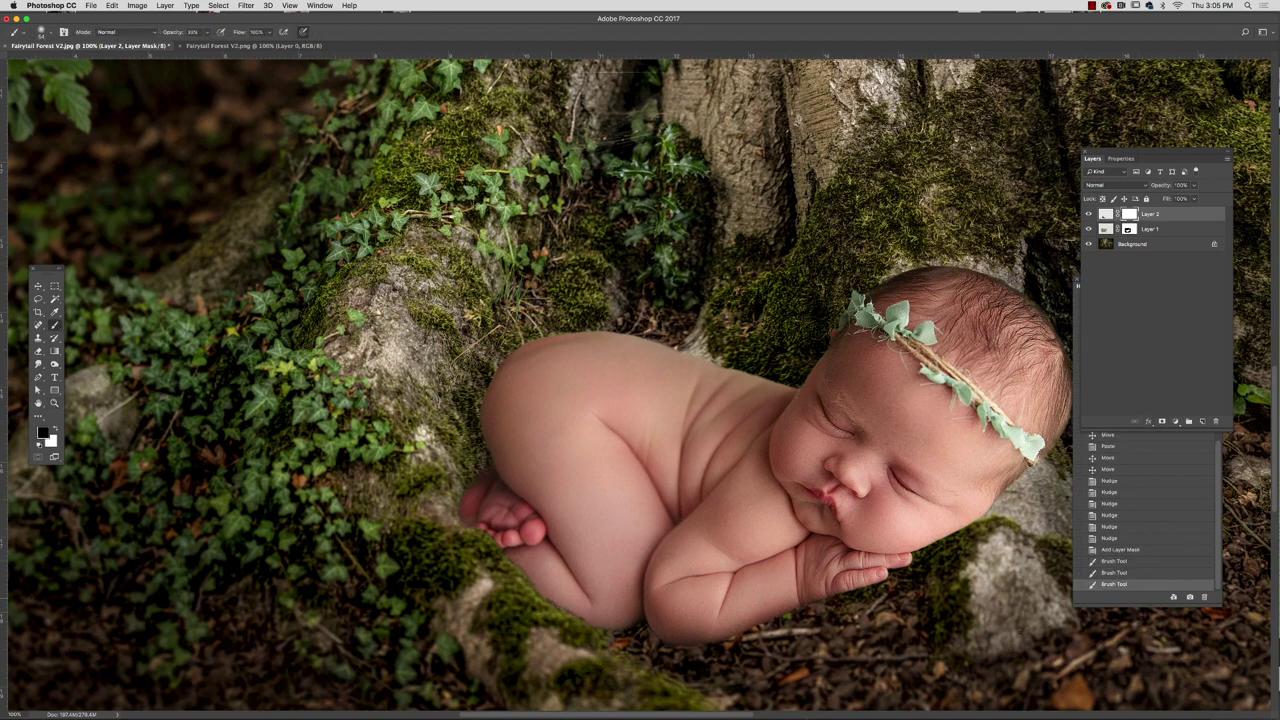
pyautogui.click(520, 568)
pyautogui.click(482, 526)
pyautogui.click(482, 526)
pyautogui.click(292, 5)
pyautogui.click(310, 100)
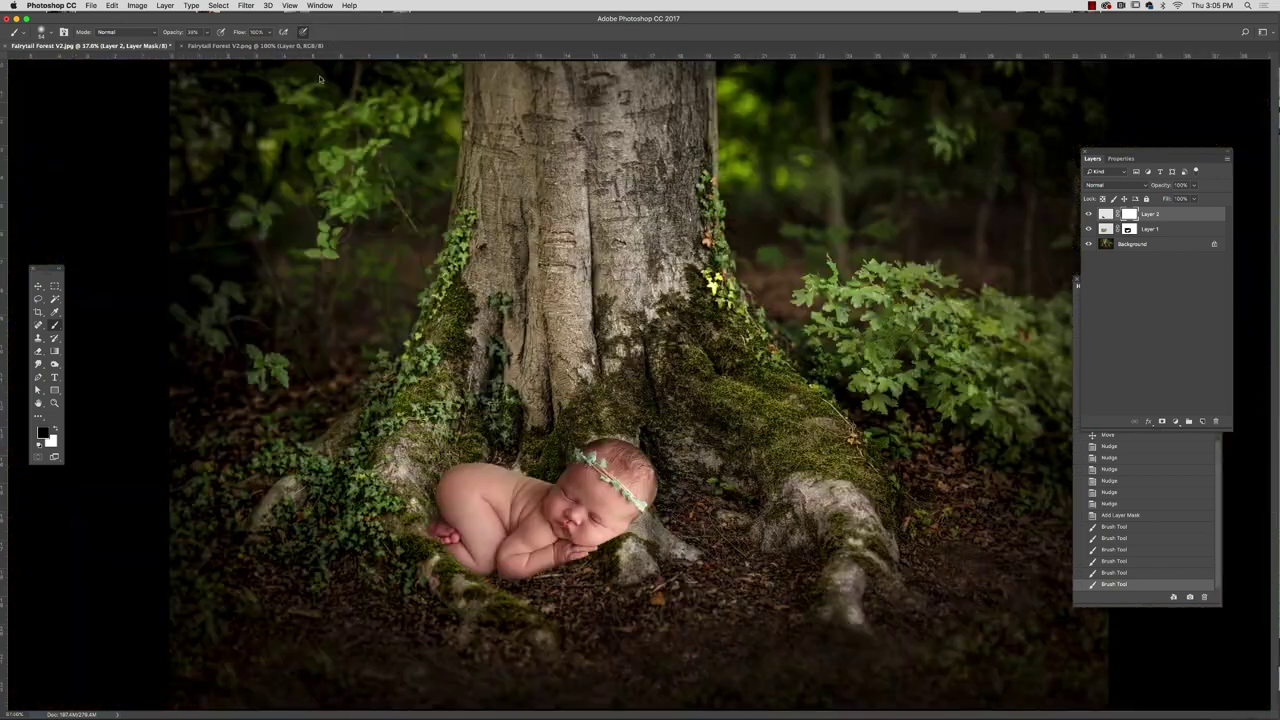
# Create a new layer directly above the Background layer and name it Shadow, removing the surplus new layer
pyautogui.click(1173, 249)
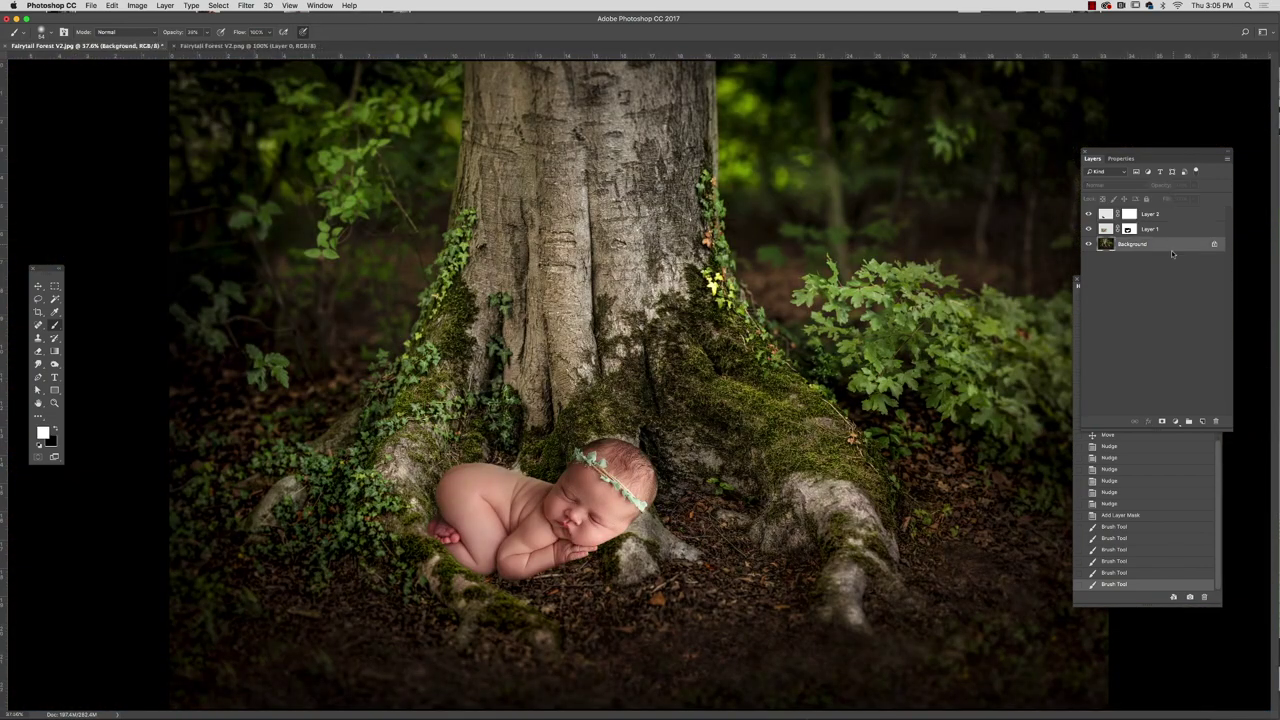
pyautogui.doubleClick(1203, 421)
pyautogui.moveTo(1132, 246)
pyautogui.mouseDown()
pyautogui.moveTo(1210, 381)
pyautogui.moveTo(1215, 421)
pyautogui.mouseUp()
pyautogui.doubleClick(1127, 244)
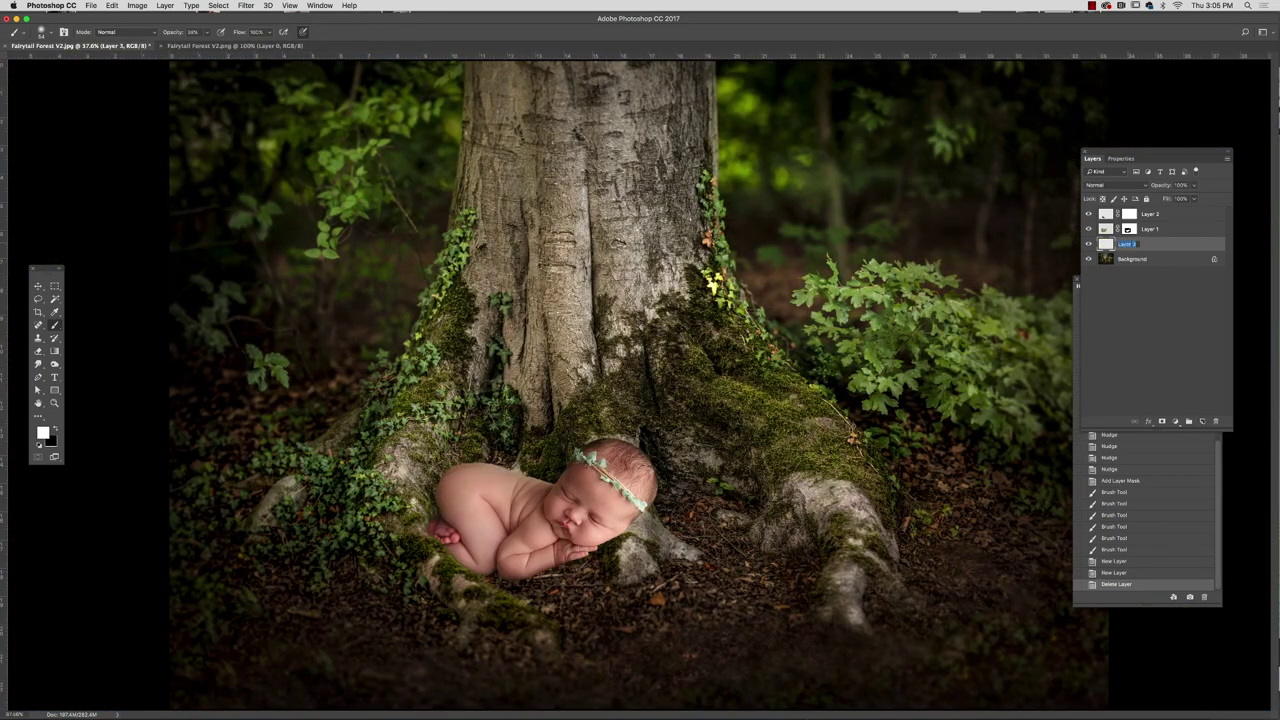
pyautogui.write('Shadow')
pyautogui.press('Return')
# Paint soft black shadows with a large brush on the Shadow layer along the baby's back, behind the head and beneath the arms
pyautogui.press('x')
pyautogui.click(50, 32)
pyautogui.click(101, 64)
pyautogui.click(446, 510)
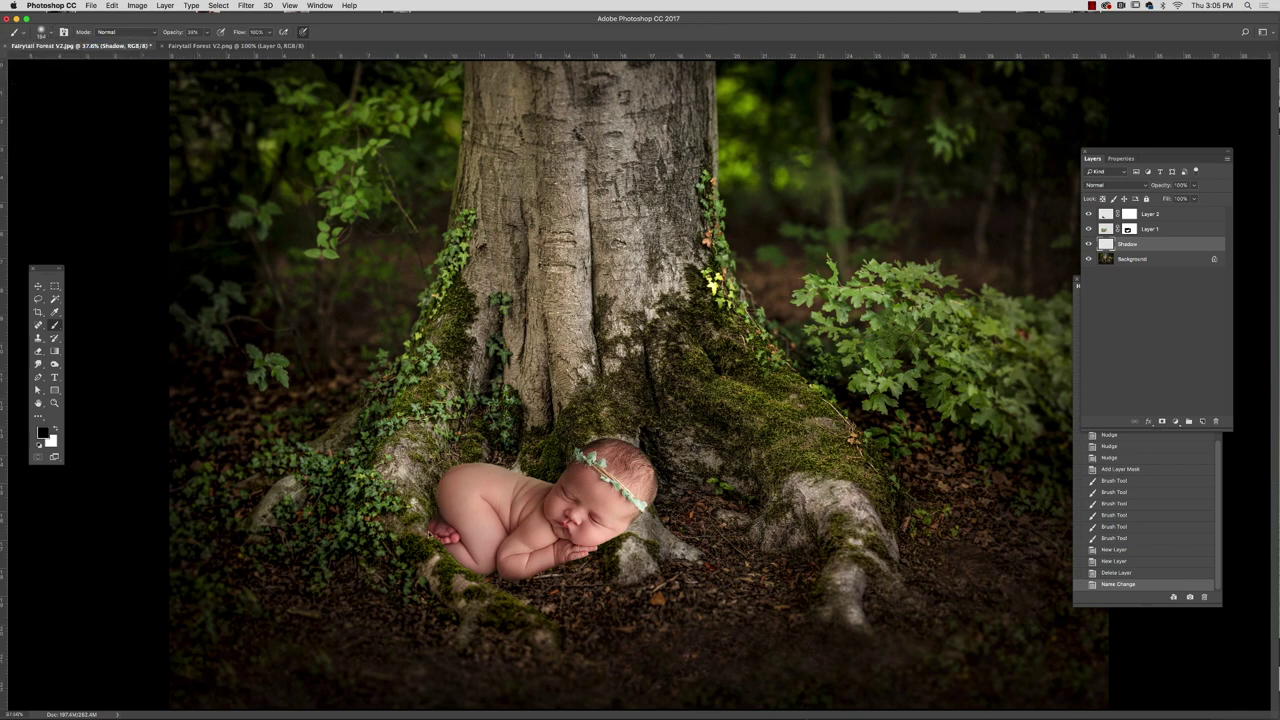
pyautogui.click(450, 496)
pyautogui.click(500, 482)
pyautogui.click(525, 484)
pyautogui.click(546, 490)
pyautogui.click(570, 478)
pyautogui.click(598, 462)
pyautogui.click(608, 536)
pyautogui.moveTo(545, 576); pyautogui.dragTo(596, 574)
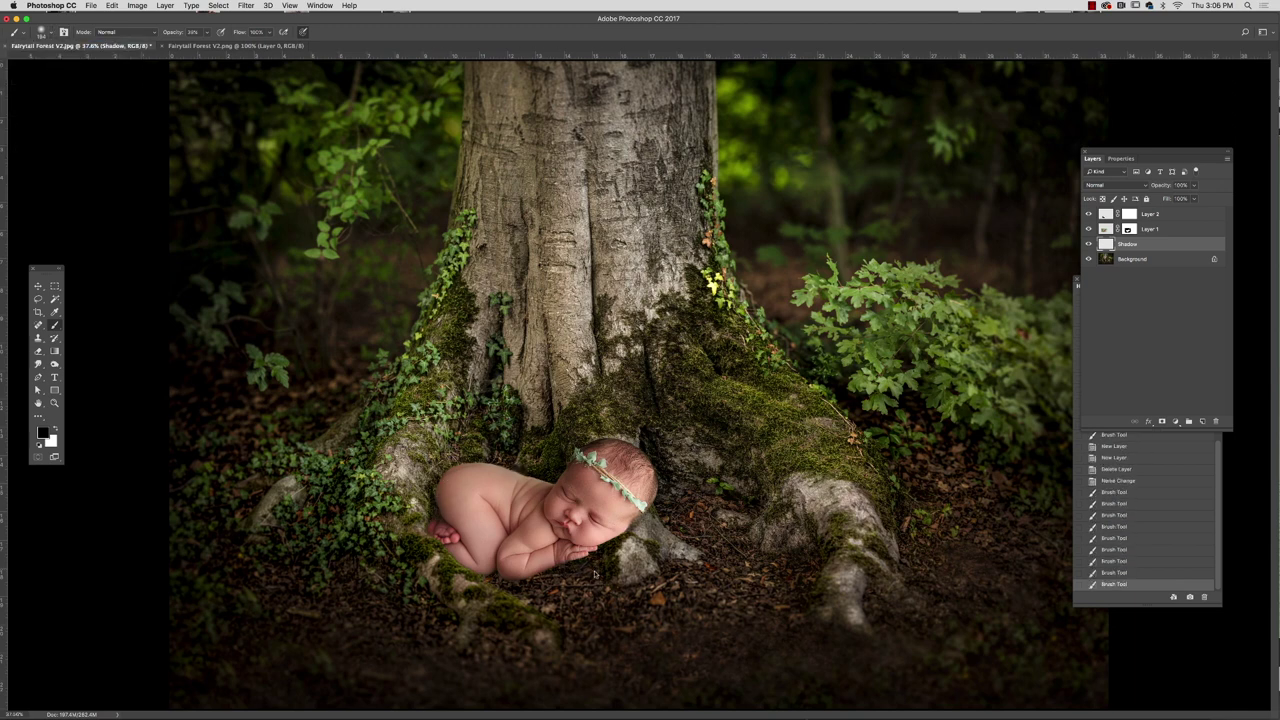
# Paint more soft black shadow on the Shadow layer beneath the arms, behind the head and along the baby's back and legs
pyautogui.click(536, 594)
pyautogui.click(625, 440)
pyautogui.click(604, 436)
pyautogui.click(547, 486)
pyautogui.moveTo(530, 468)
pyautogui.mouseDown()
pyautogui.moveTo(440, 474)
pyautogui.moveTo(426, 532)
pyautogui.mouseUp()
# Apply Gaussian Blur to the Shadow layer twice to soften the painted shadows
pyautogui.click(246, 5)
pyautogui.moveTo(268, 124)
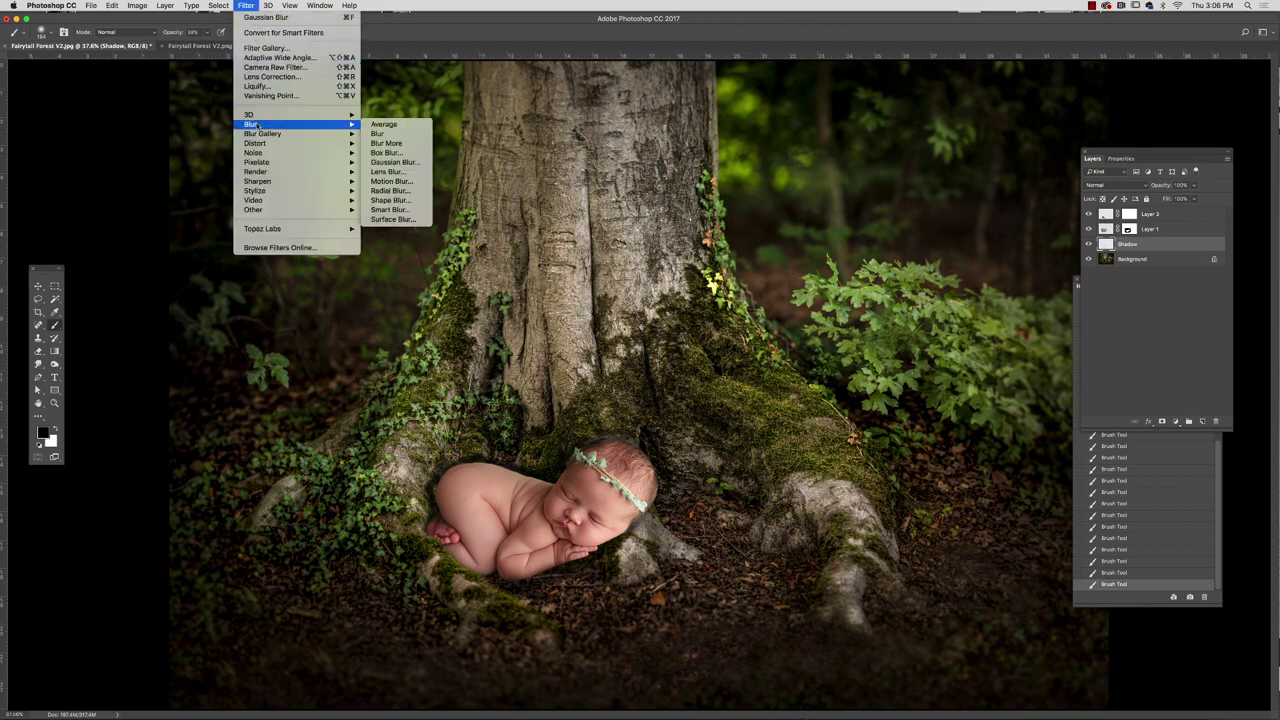
pyautogui.click(392, 163)
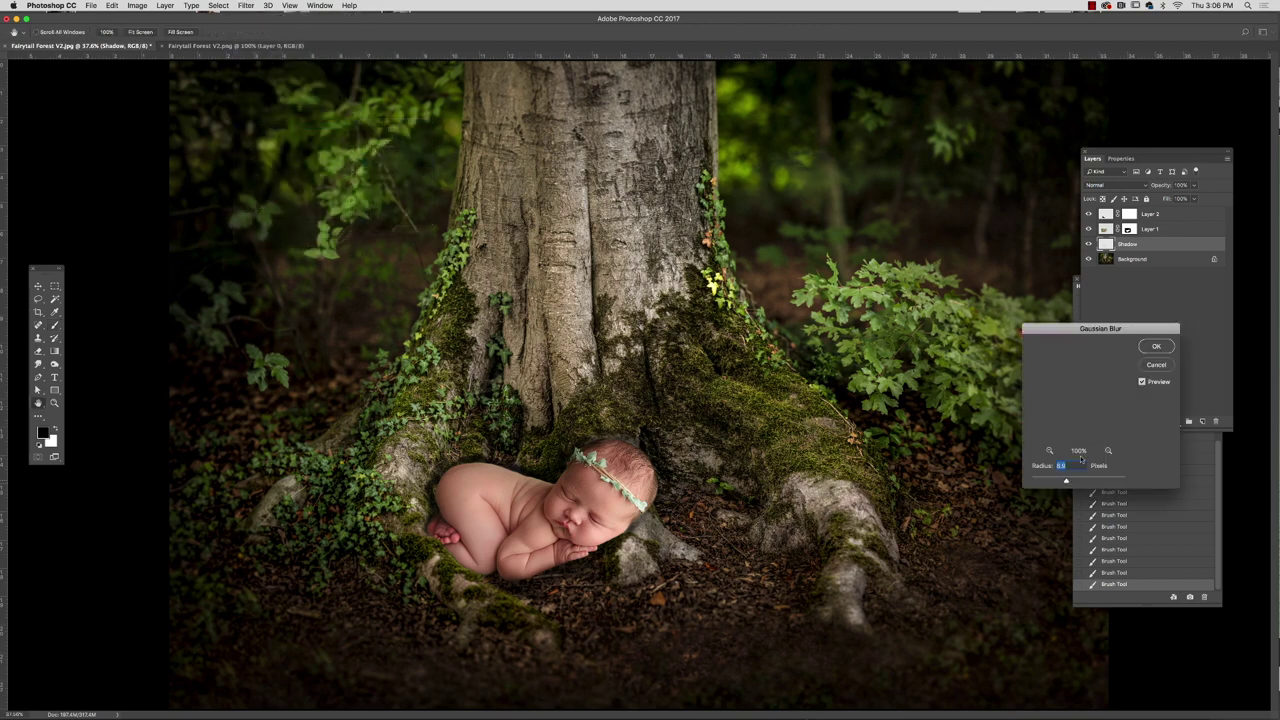
pyautogui.click(1153, 346)
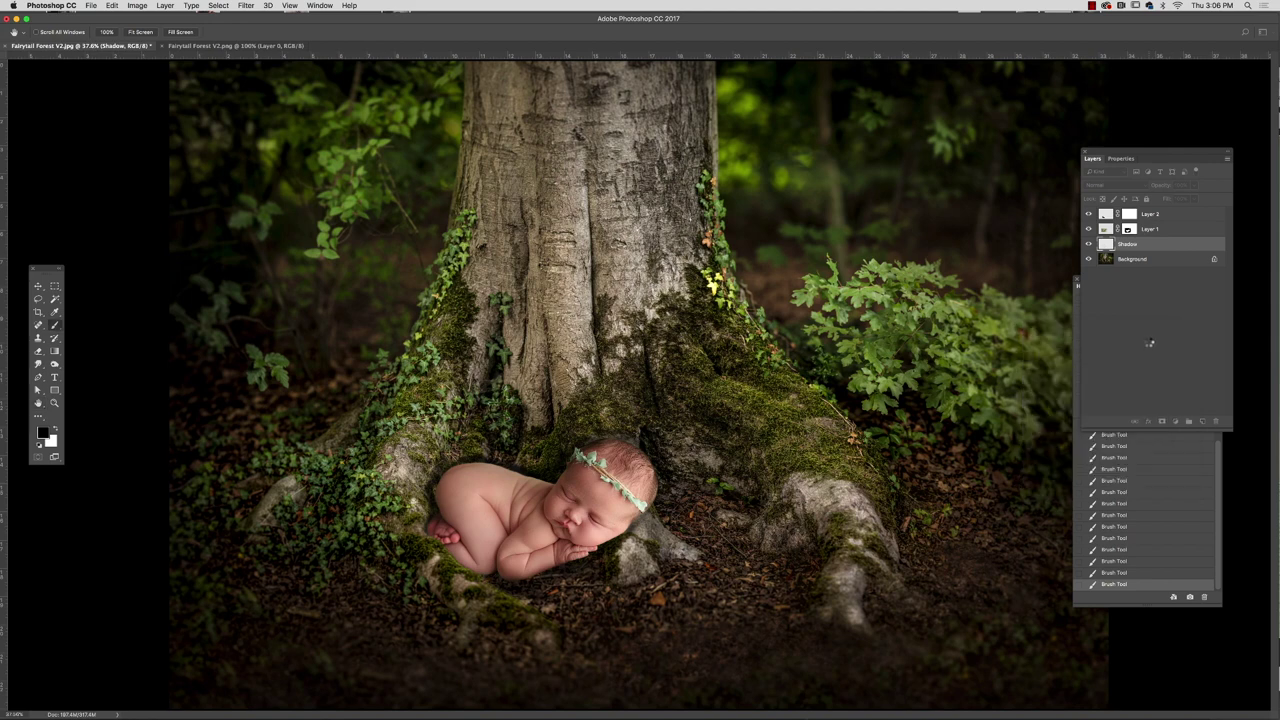
pyautogui.click(246, 5)
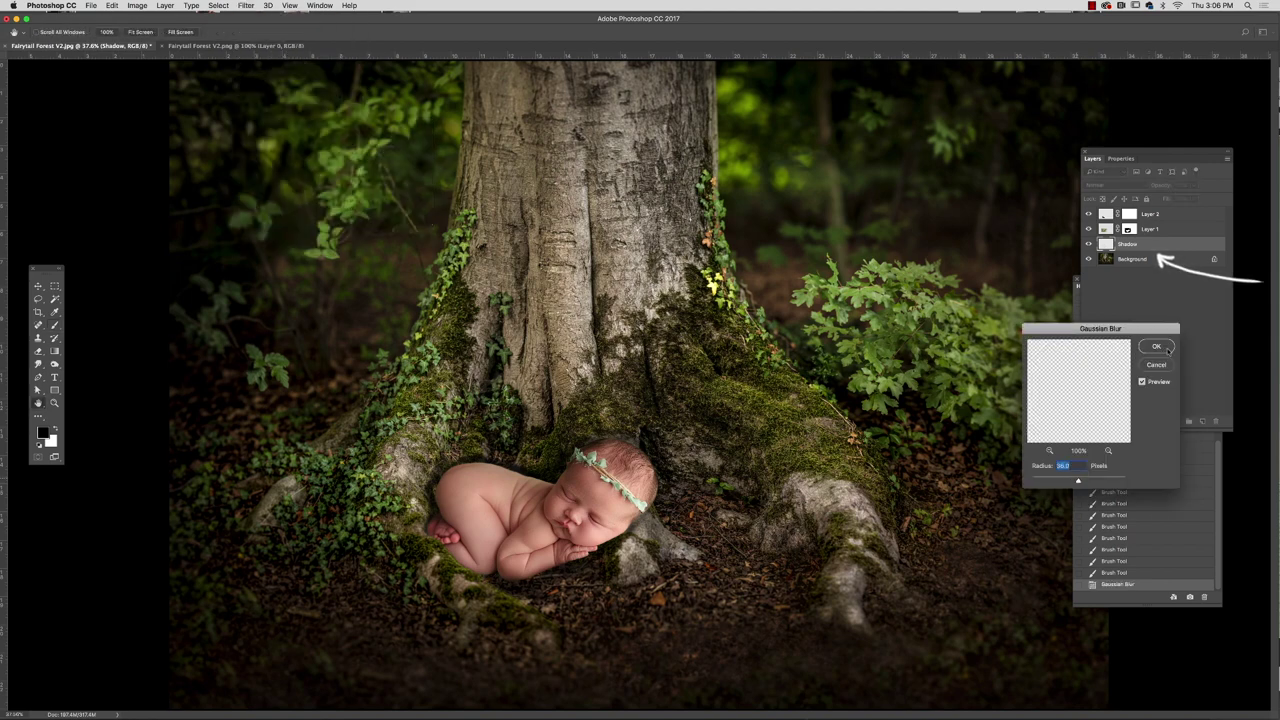
pyautogui.click(1156, 346)
# Set the Shadow layer's blend mode to Soft Light
pyautogui.press('b')
pyautogui.click(1110, 185)
pyautogui.click(1117, 300)
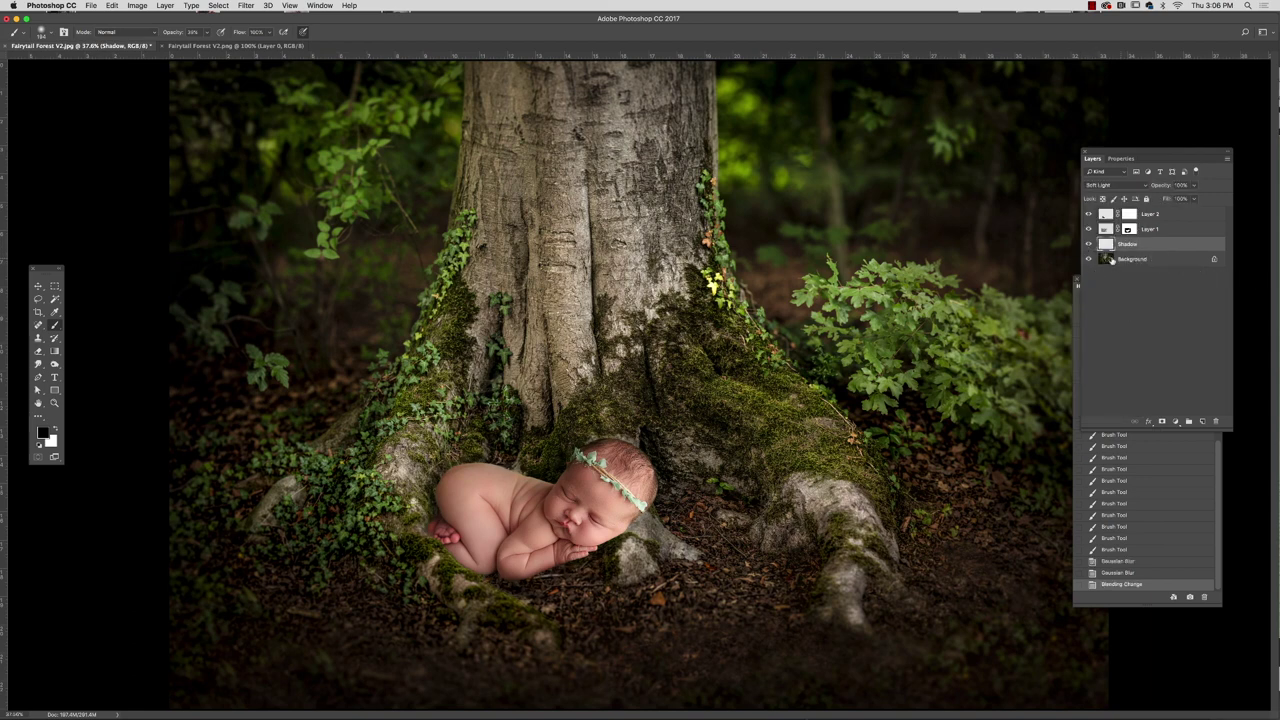
# Brush additional soft black shadow on the Shadow layer below the baby, around the feet and along the back
pyautogui.click(548, 609)
pyautogui.click(510, 590)
pyautogui.click(465, 568)
pyautogui.click(432, 515)
pyautogui.click(450, 475)
pyautogui.click(520, 468)
pyautogui.click(547, 488)
pyautogui.click(506, 471)
# Create a new layer at the top of the layer stack and name it Shadow above
pyautogui.click(1202, 421)
pyautogui.press('w')
pyautogui.doubleClick(1127, 215)
pyautogui.write('Shadow above')
pyautogui.press('Return')
pyautogui.press('b')
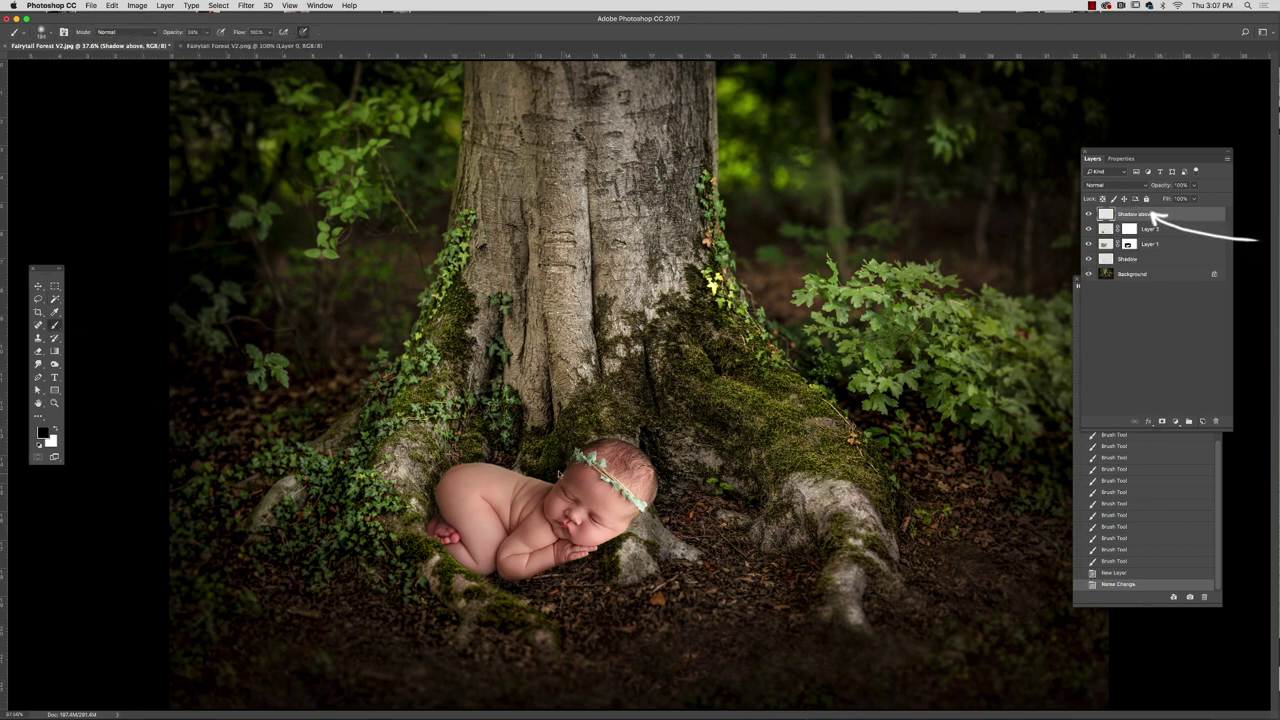
# Paint soft black shadows on the Shadow above layer over the baby's shoulder, face edge and lower arm
pyautogui.moveTo(554, 482)
pyautogui.mouseDown()
pyautogui.moveTo(516, 468)
pyautogui.moveTo(431, 535)
pyautogui.moveTo(480, 572)
pyautogui.moveTo(554, 568)
pyautogui.moveTo(636, 518)
pyautogui.mouseUp()
pyautogui.click(482, 572)
pyautogui.click(500, 578)
# Apply Gaussian Blur to the Shadow above layer twice with the last-used filter settings
pyautogui.click(246, 6)
pyautogui.click(246, 6)
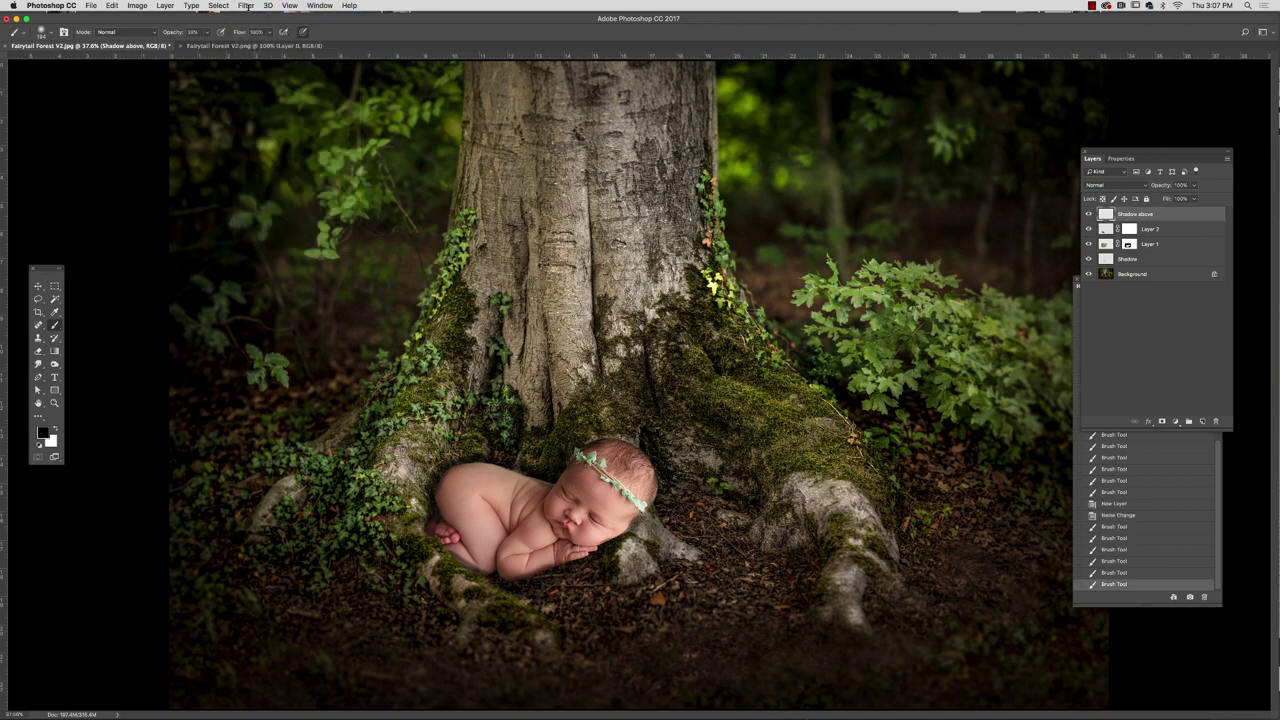
pyautogui.click(246, 6)
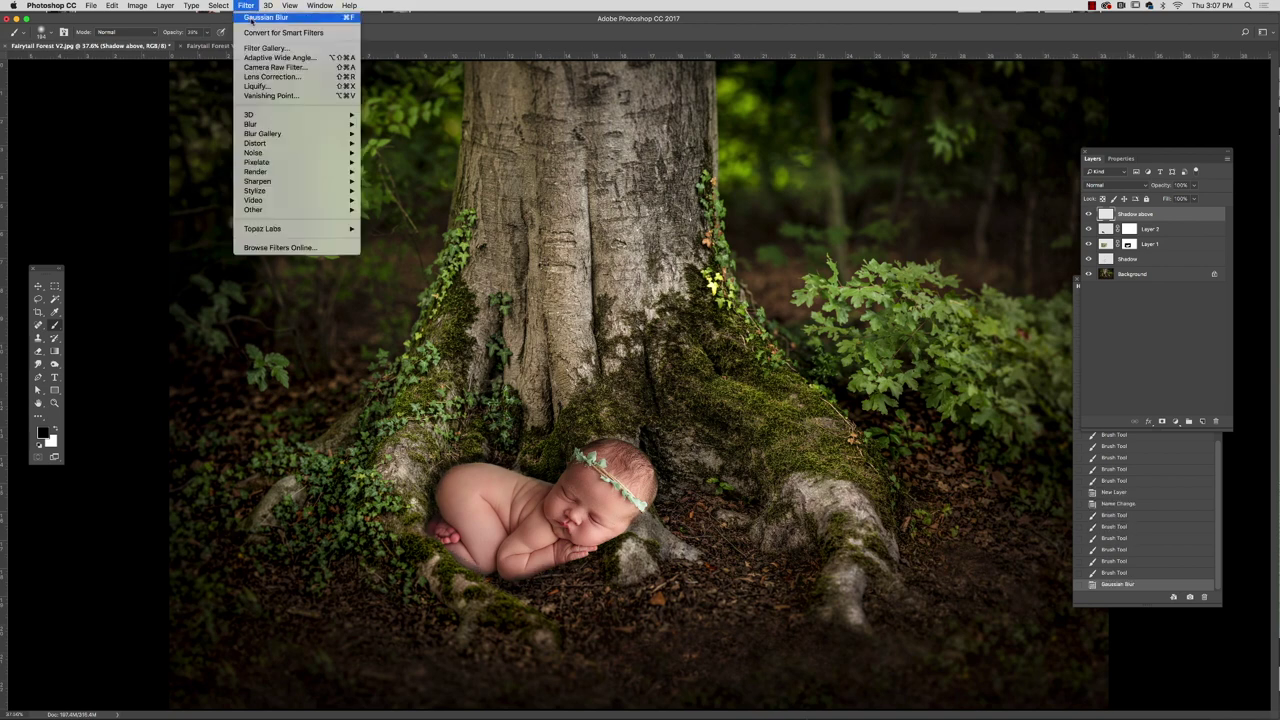
pyautogui.click(246, 6)
# Set the Shadow above layer's blend mode to Soft Light and add a layer mask to it
pyautogui.click(1148, 186)
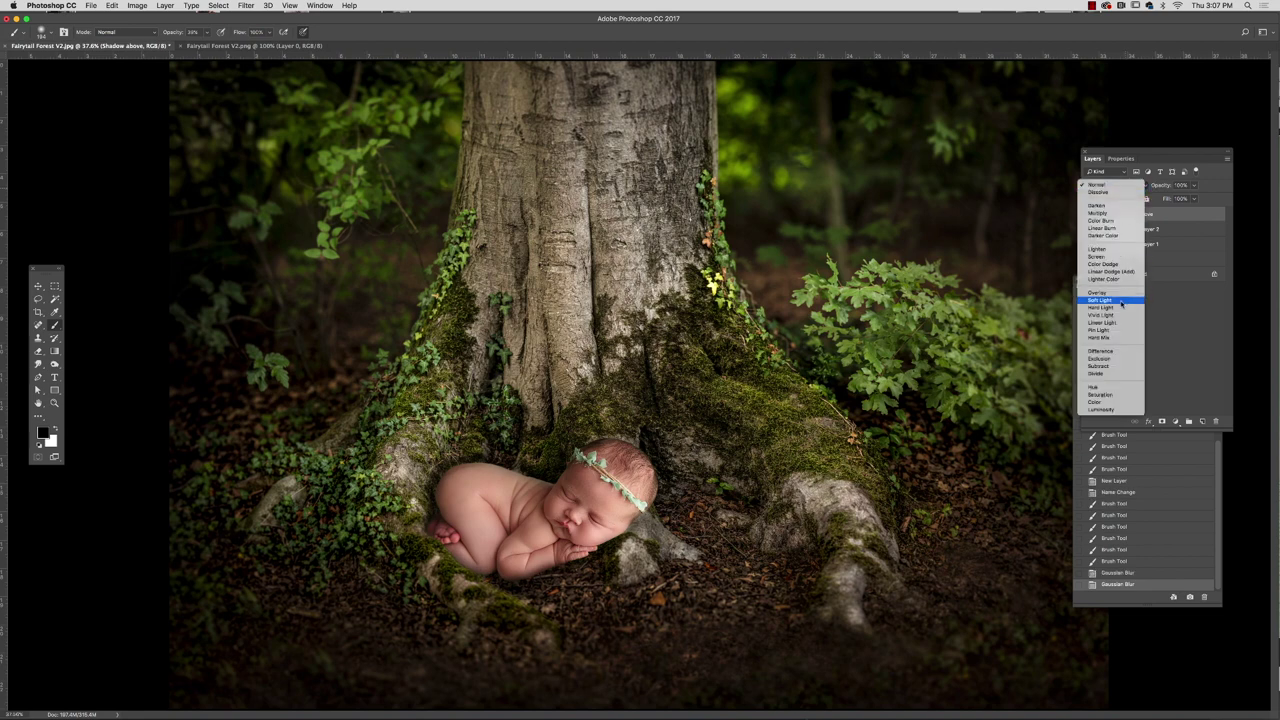
pyautogui.click(1110, 296)
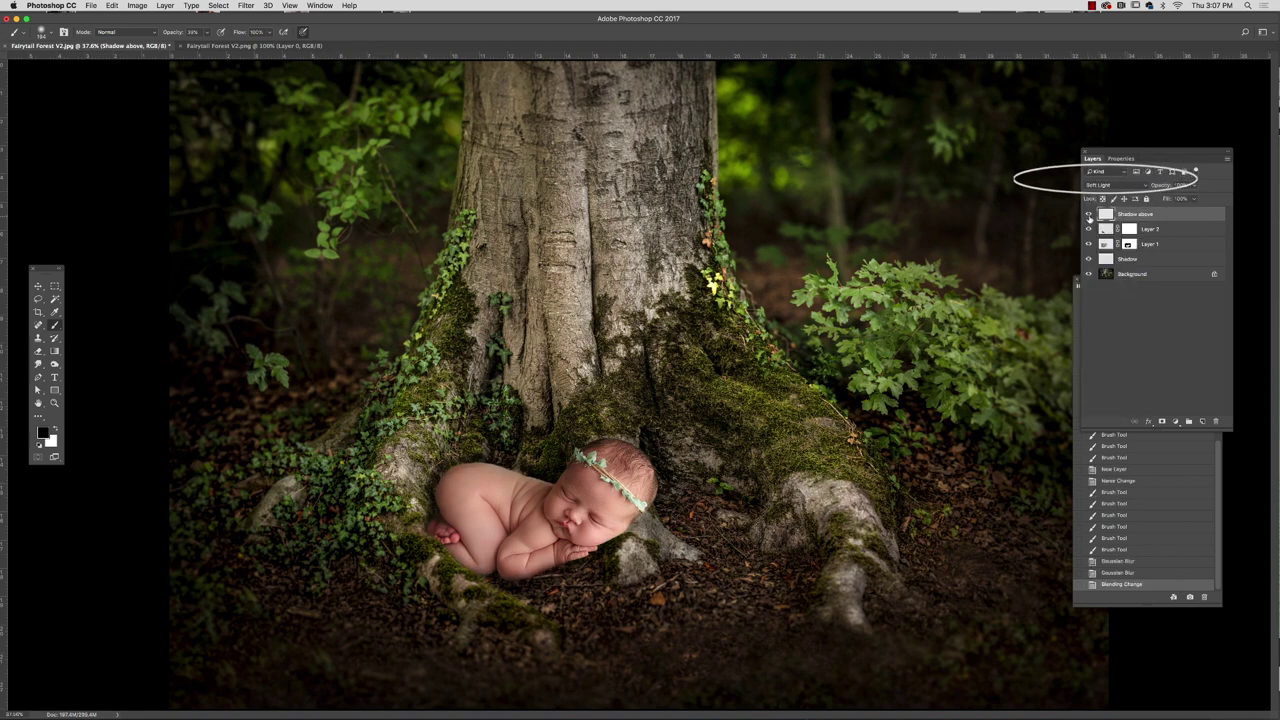
pyautogui.click(1162, 421)
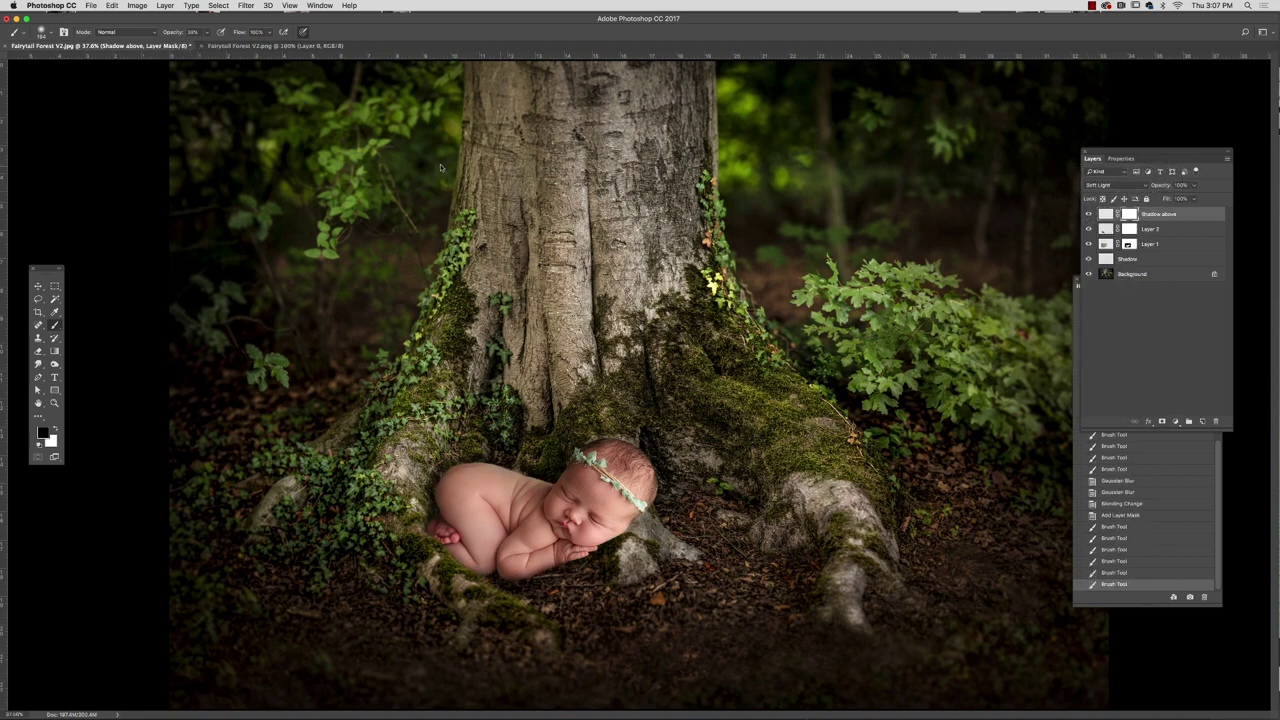
# Move the layer list clear of the image, zoom out to show the whole picture and display the Actions
pyautogui.moveTo(1119, 152); pyautogui.dragTo(1138, 89)
pyautogui.moveTo(592, 36); pyautogui.dragTo(588, 35)
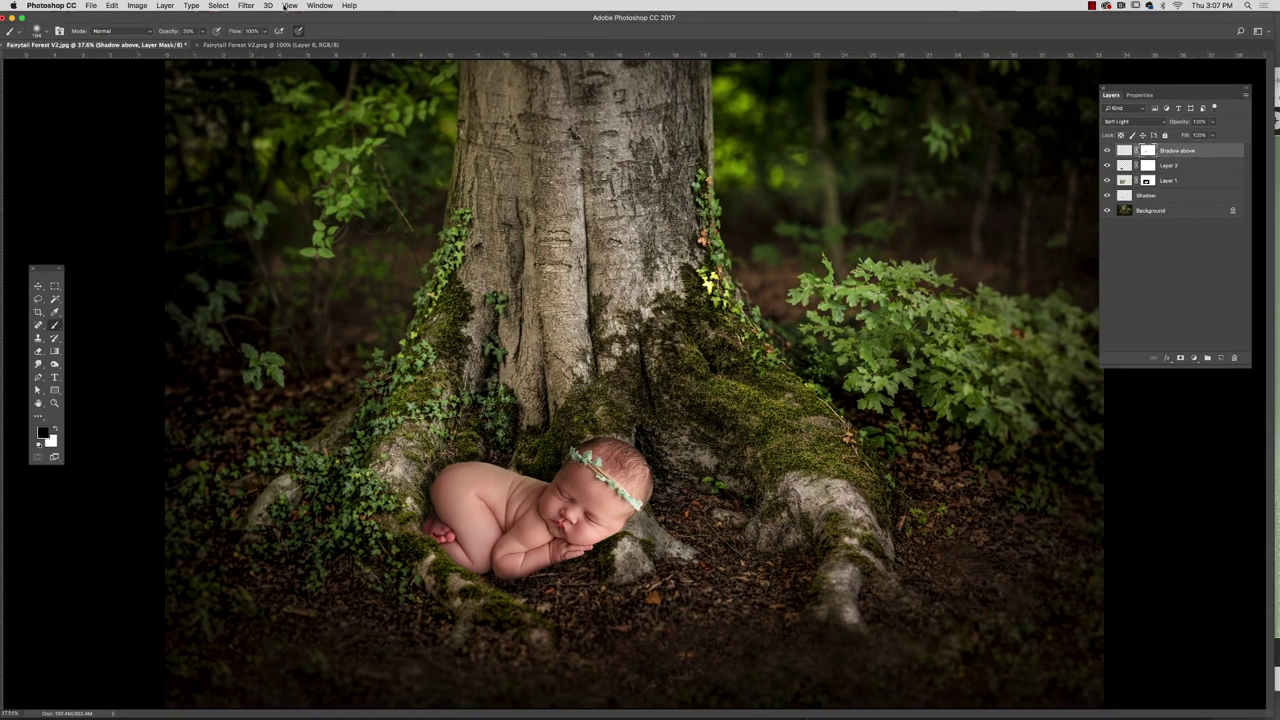
pyautogui.click(289, 5)
pyautogui.click(297, 86)
pyautogui.click(320, 5)
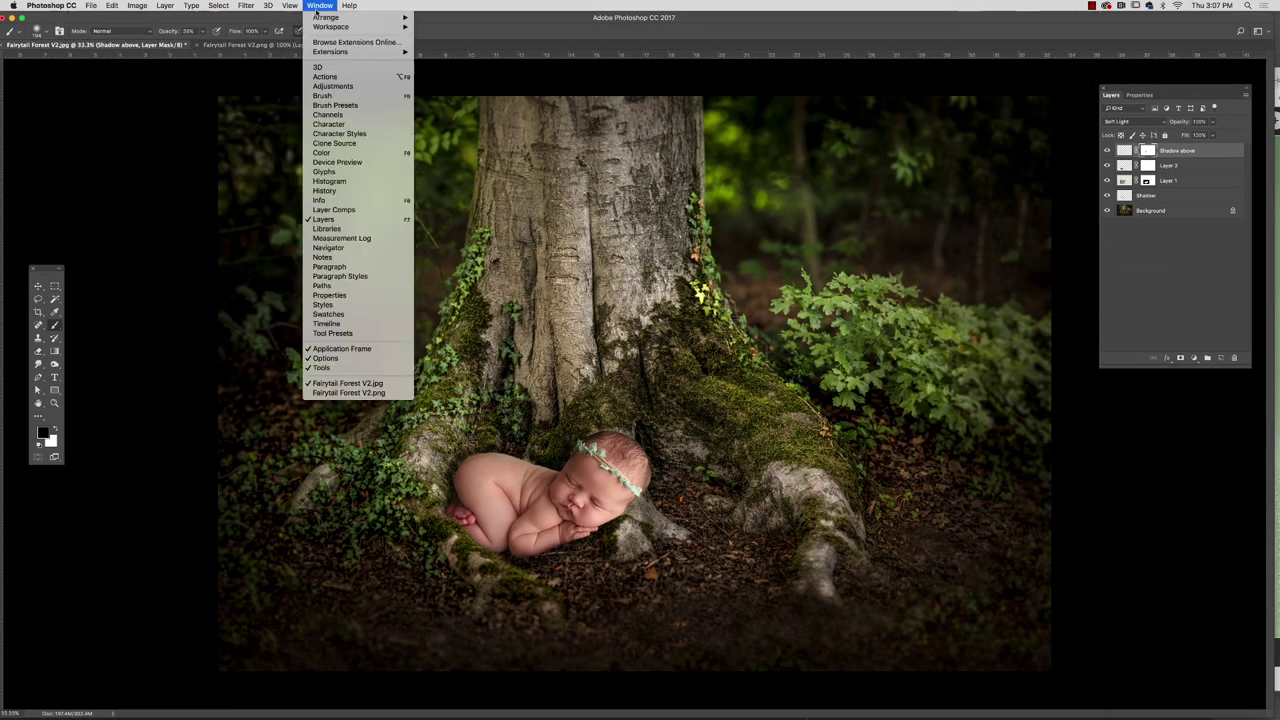
pyautogui.click(335, 70)
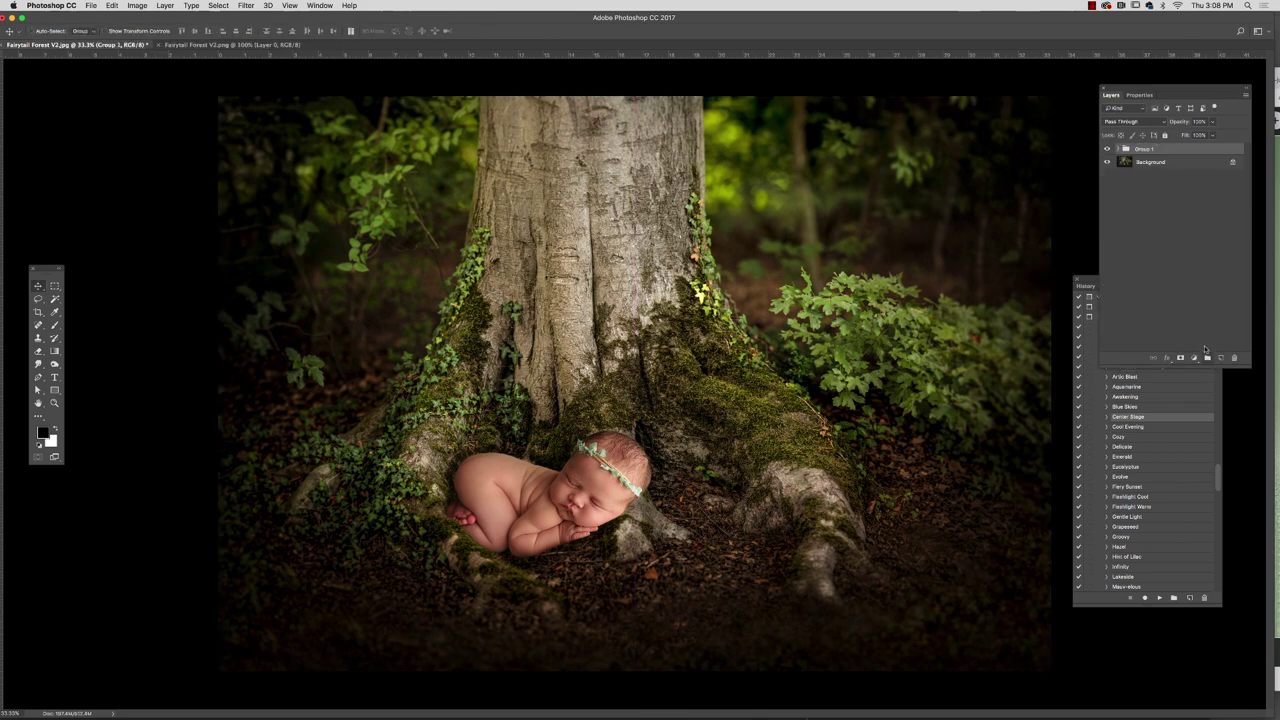
# Hide and reshow the group above the Background to compare the image with and without it
pyautogui.click(1106, 148)
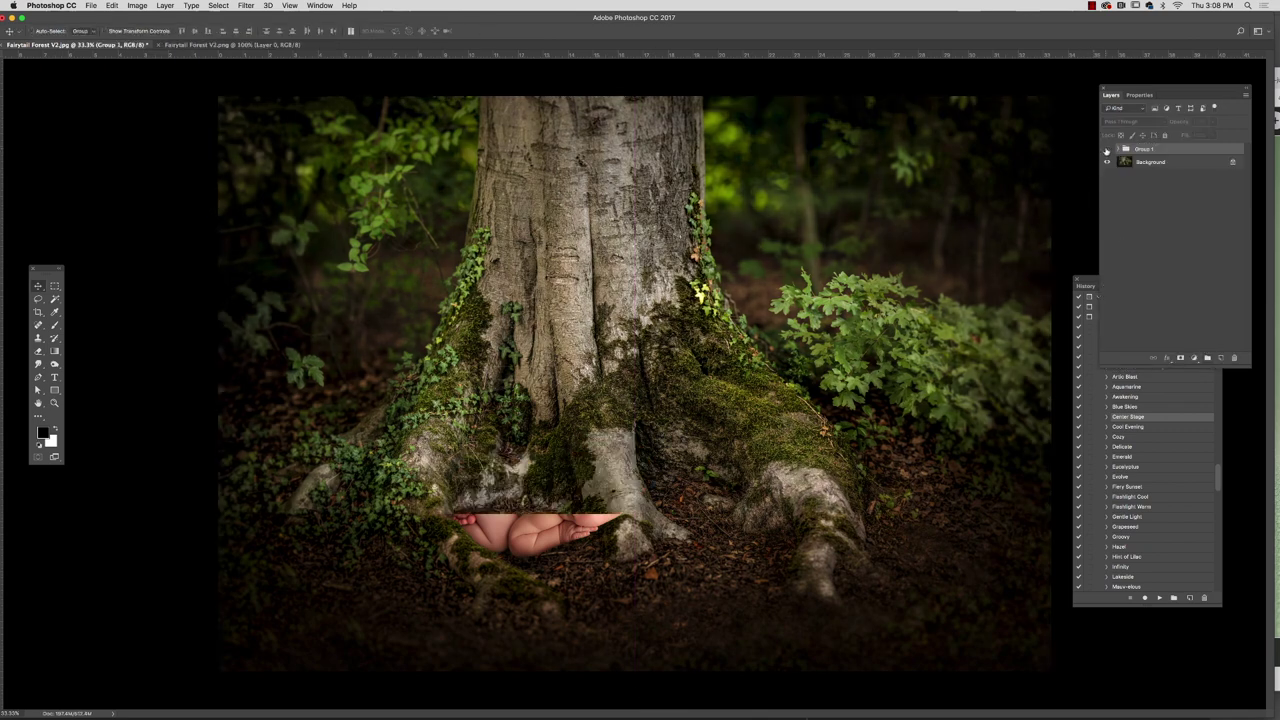
pyautogui.click(1106, 148)
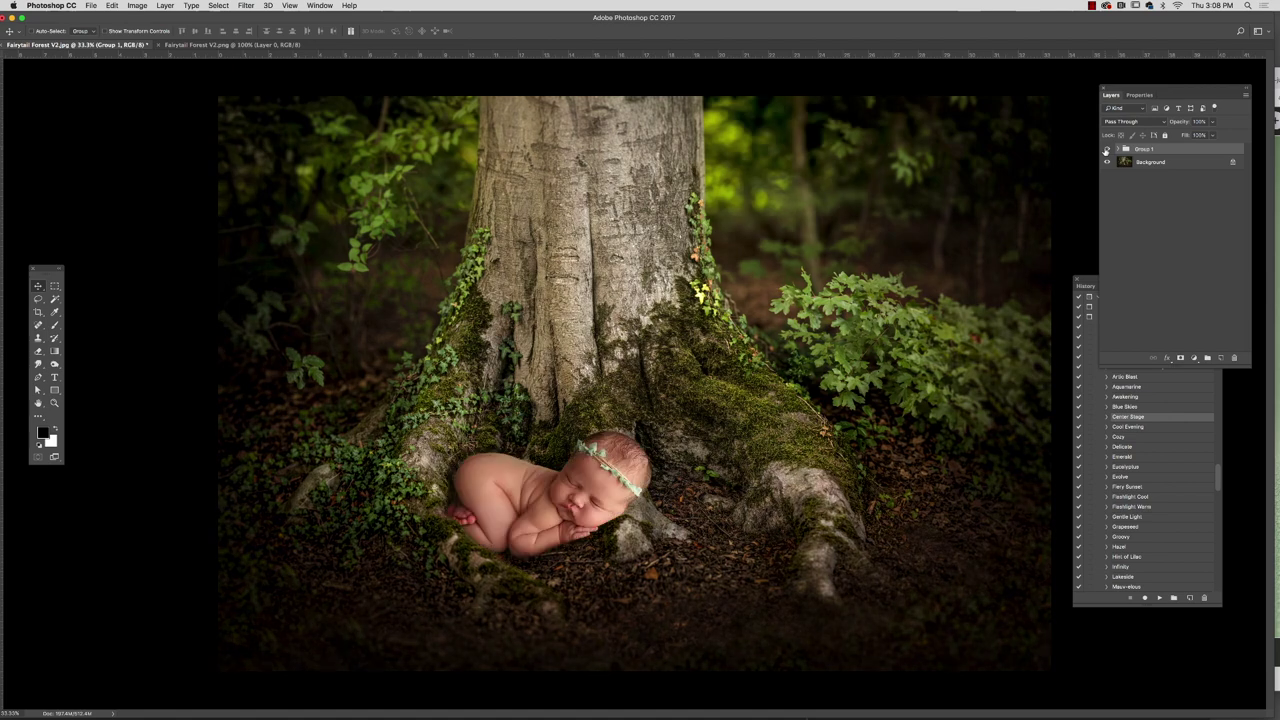